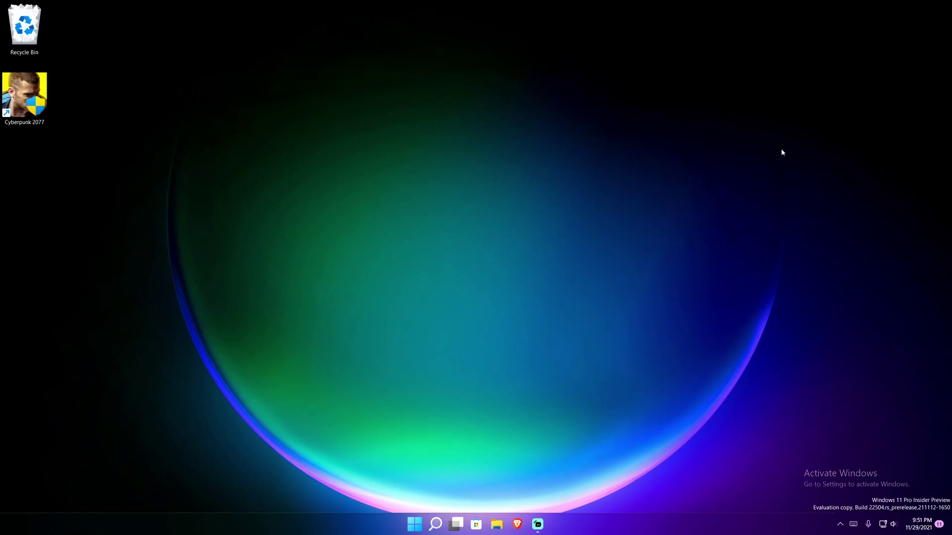
Preview the current Start menu, and open the Start11 configuration window
key(super)
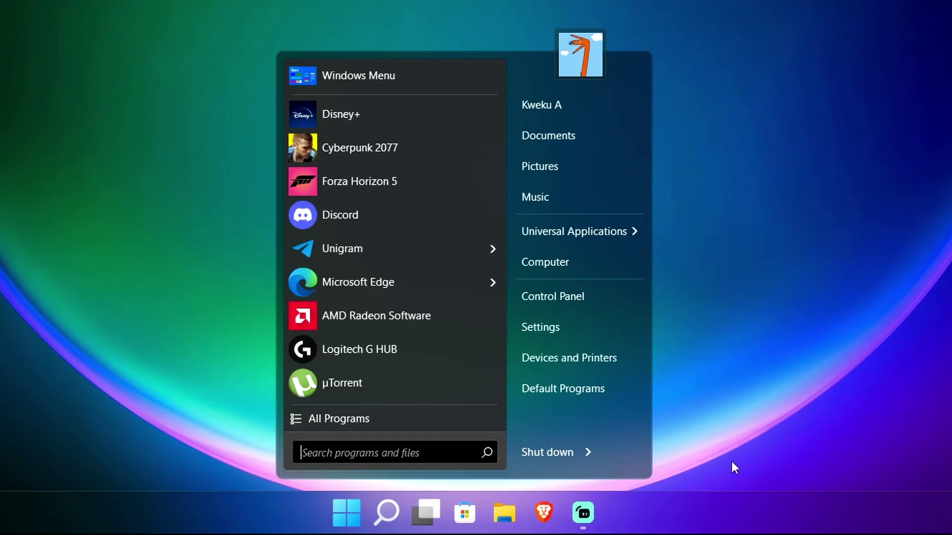
click(746, 430)
right_click(269, 502)
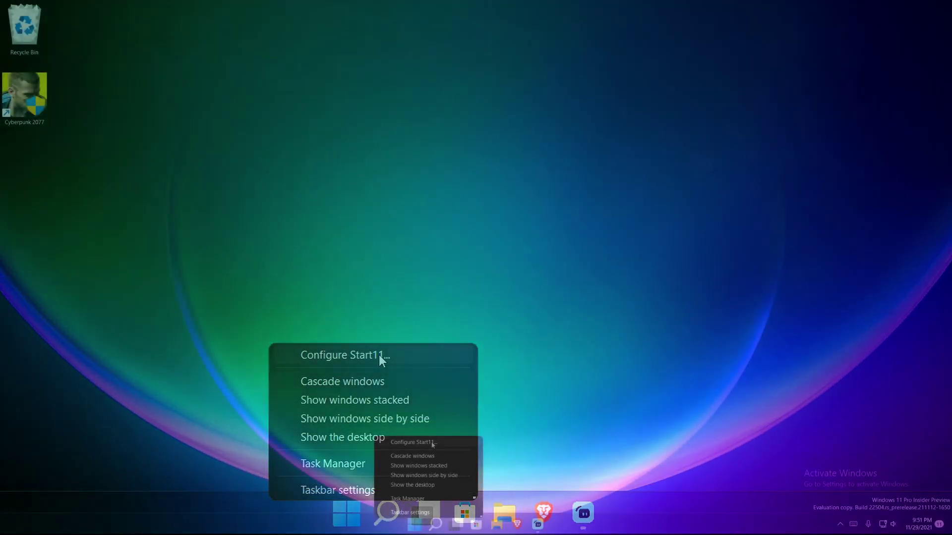
click(379, 355)
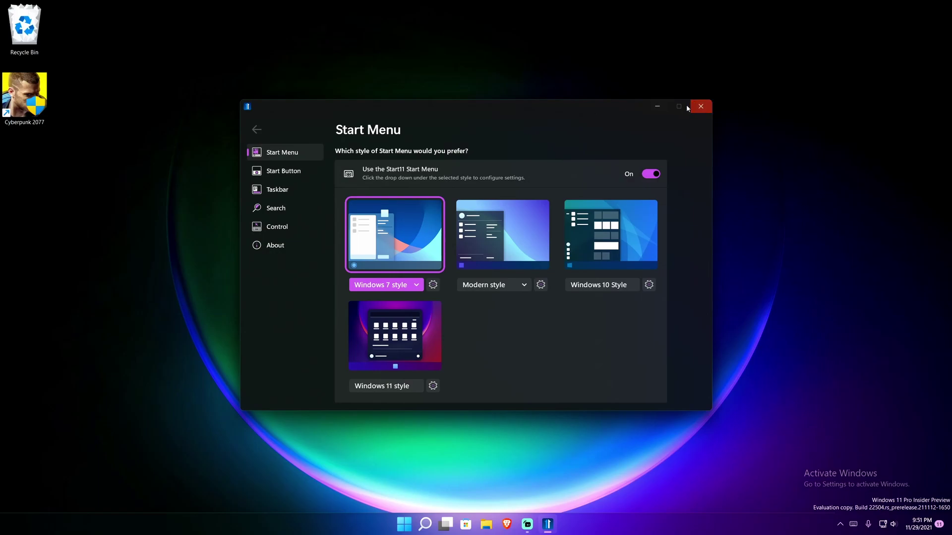
Enlarge the Start11 window and reposition it near the middle of the desktop
drag(602, 100, 607, 6)
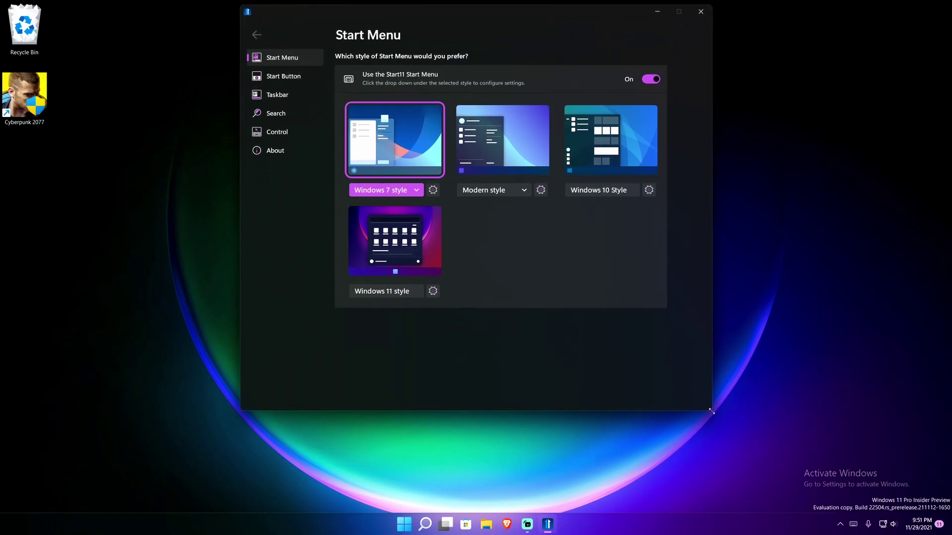
drag(713, 409, 806, 491)
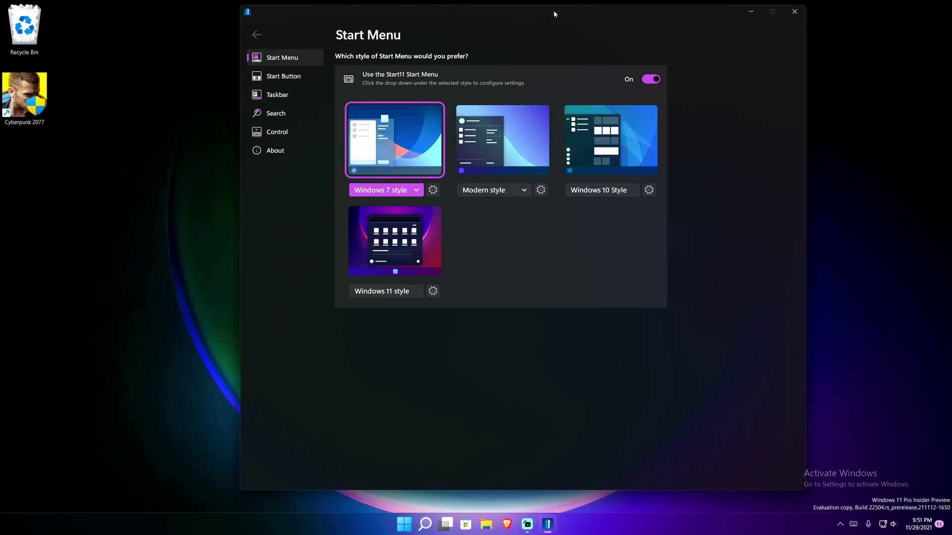
drag(554, 14, 538, 21)
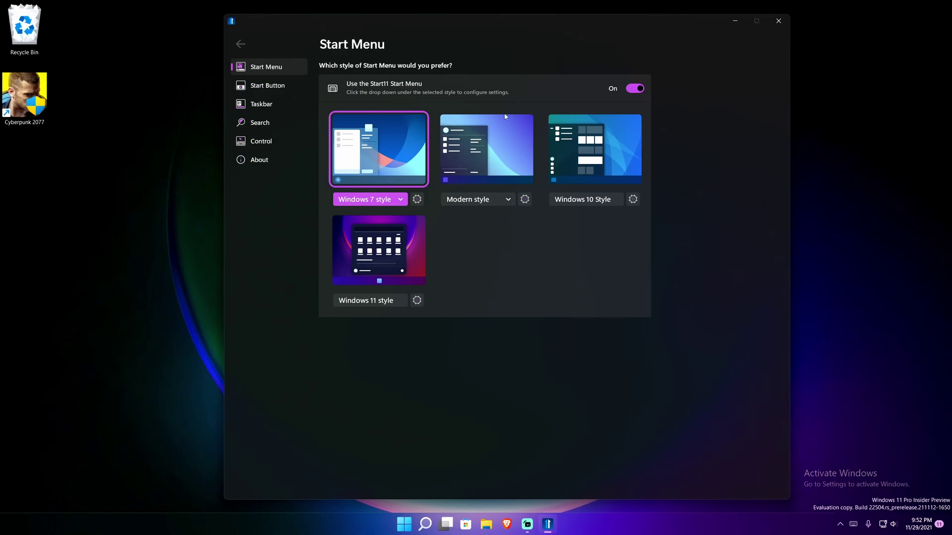
Apply the Modern style Start menu and compare it with the Windows 7 style by previewing both
click(502, 139)
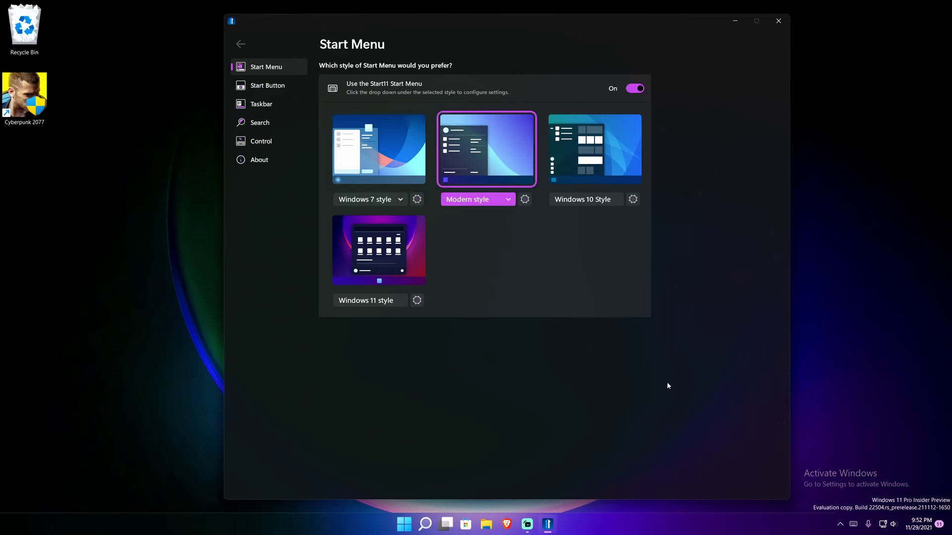
key(super)
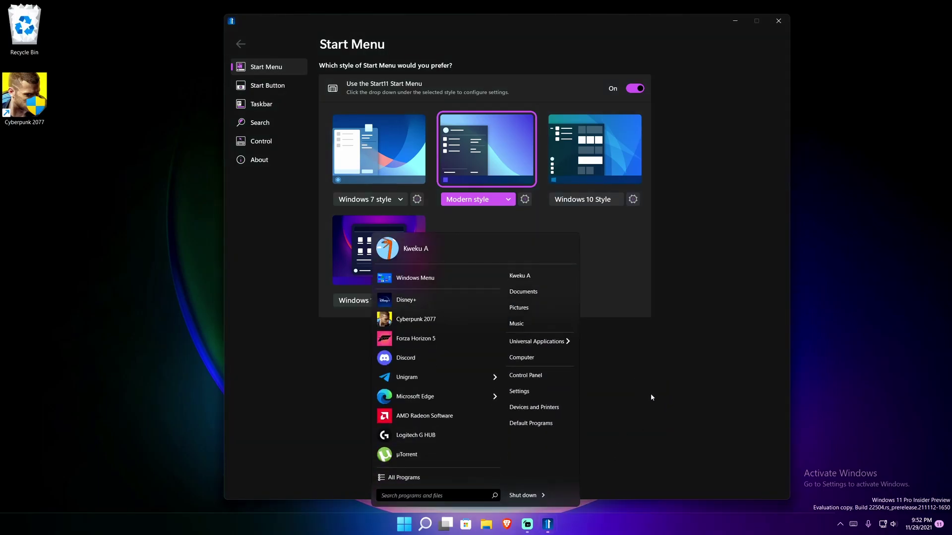
click(650, 394)
key(super)
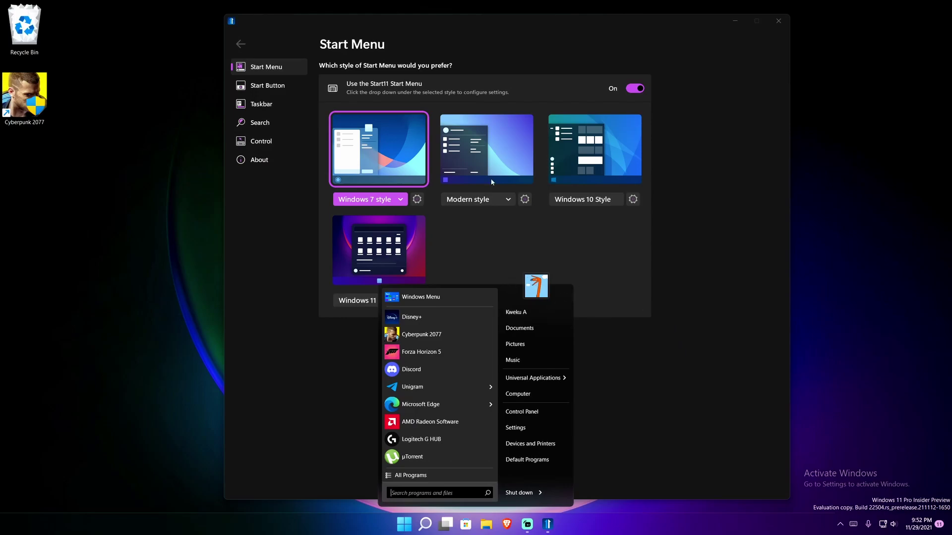
click(493, 157)
View the native Windows Menu through the Modern style Start menu, and close it
key(super)
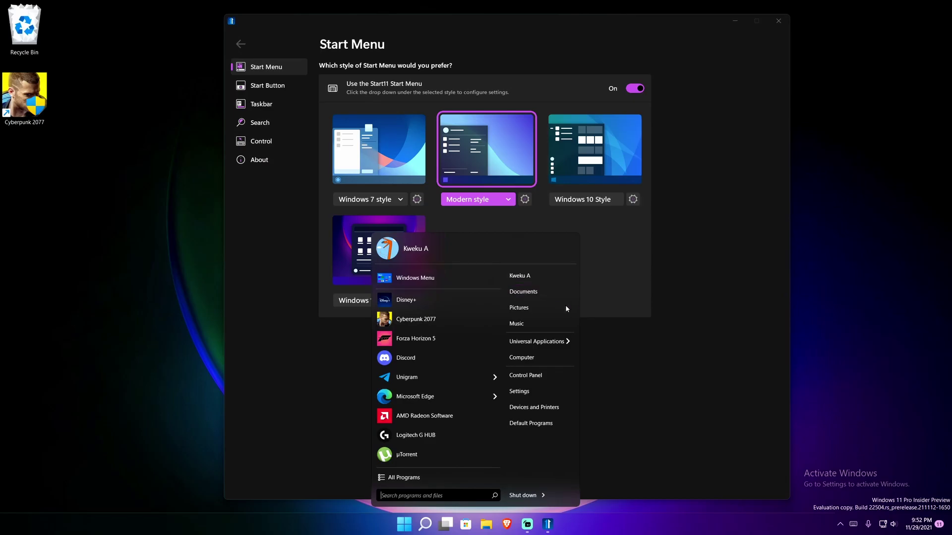
click(404, 285)
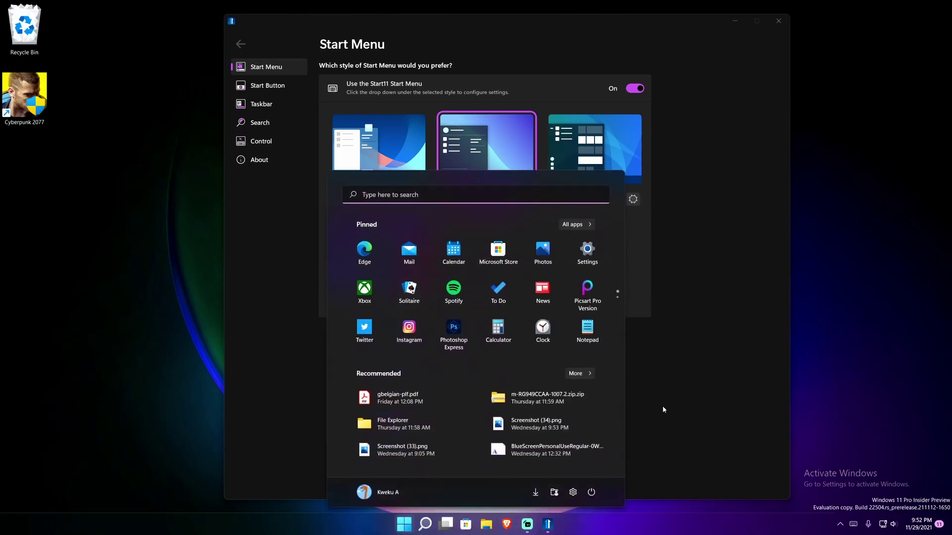
click(703, 388)
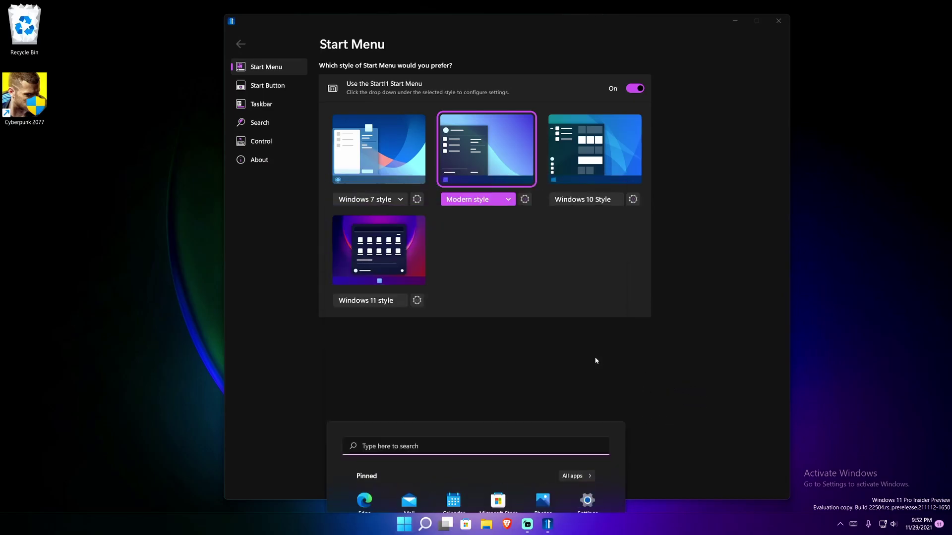
Check the Modern style variants, and apply the Compact Windows 7 style and preview its Start menu
click(509, 199)
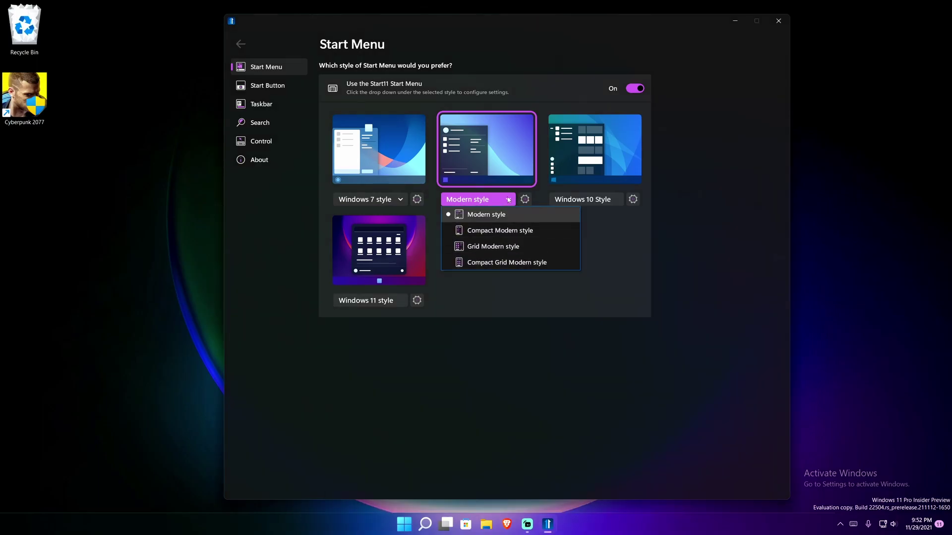
click(406, 202)
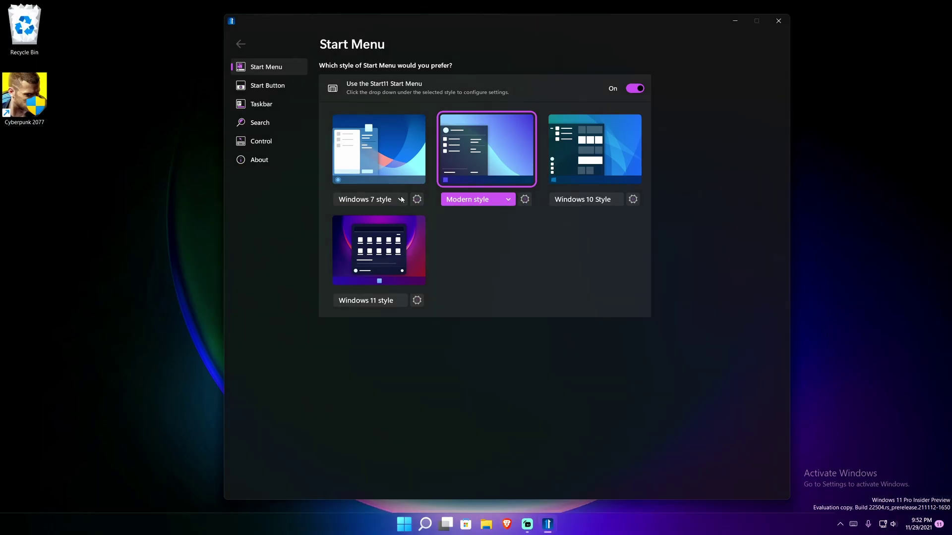
click(401, 200)
click(402, 233)
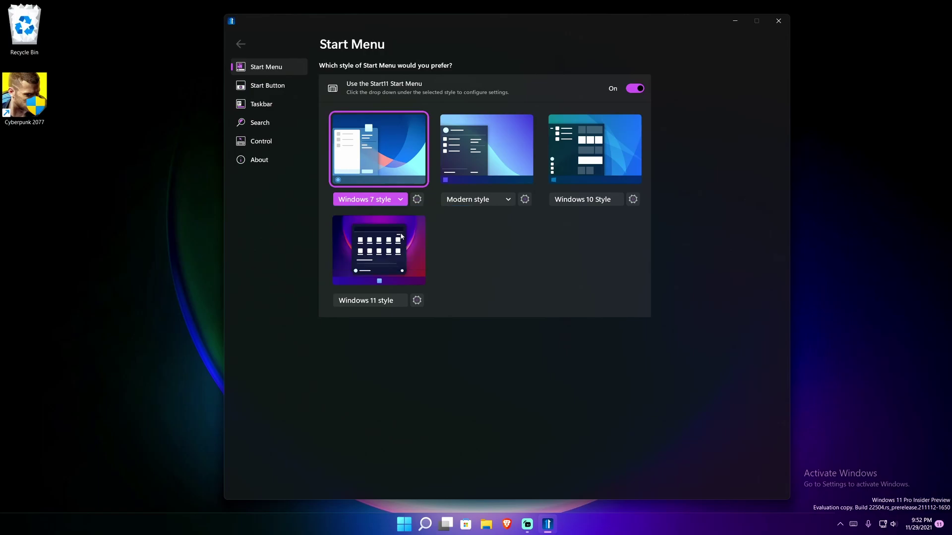
key(super)
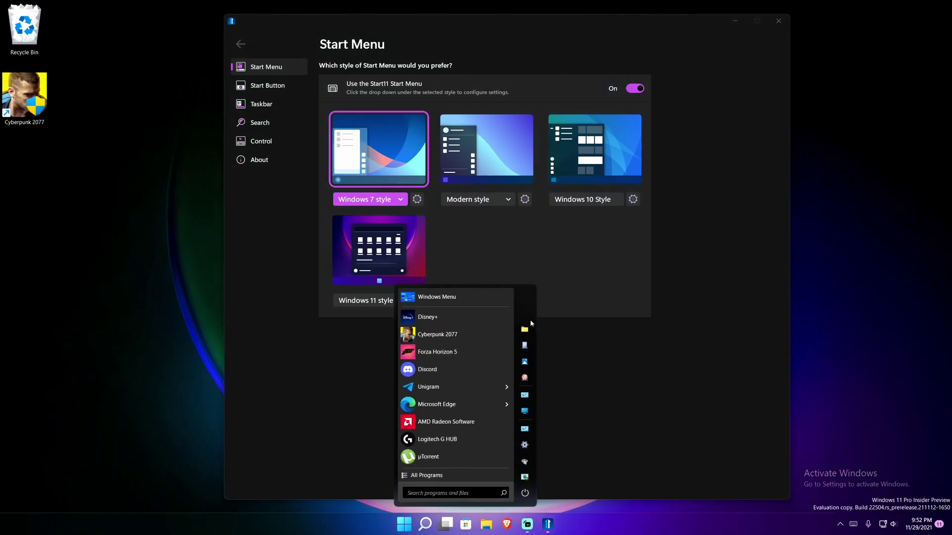
click(401, 200)
Apply the Grid Windows 7 style and preview its Start menu
click(400, 200)
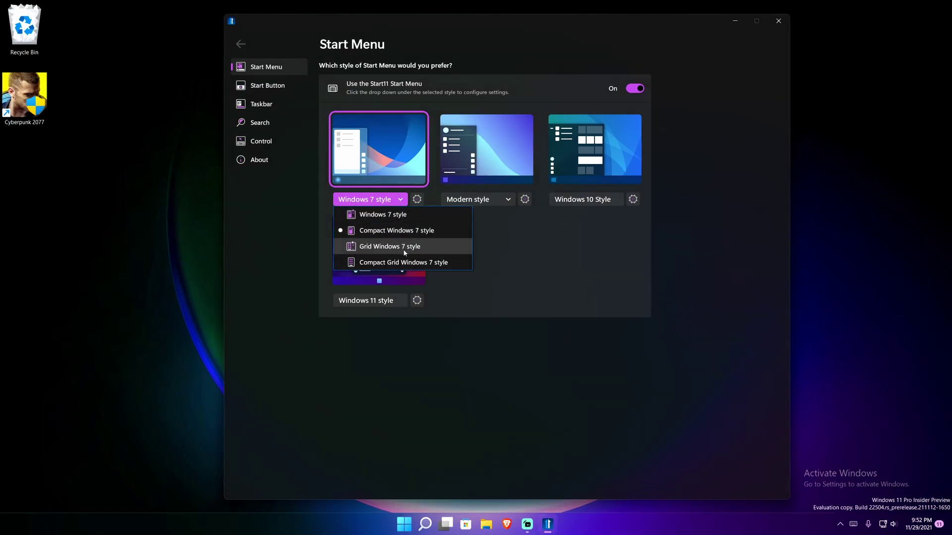
click(403, 249)
key(super)
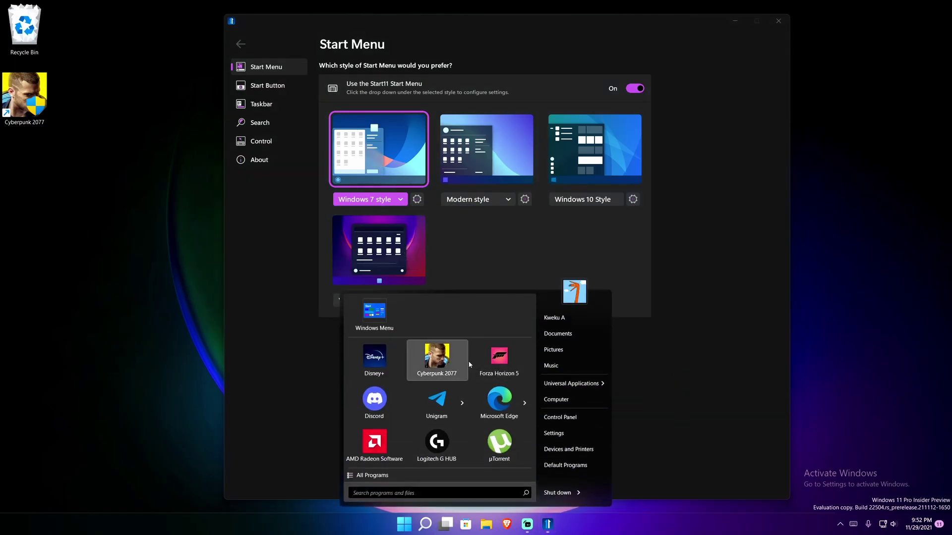
mouse_move(461, 403)
click(442, 232)
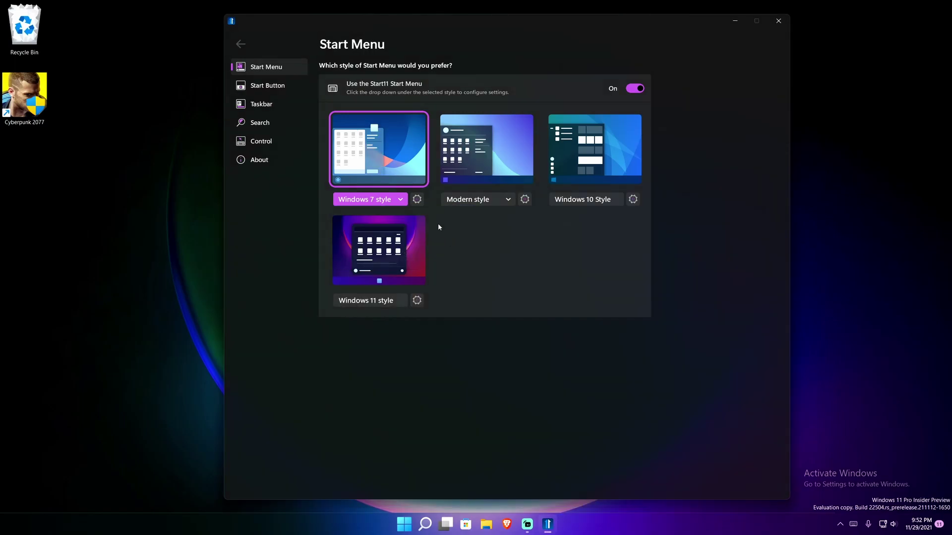
Apply the Compact Grid Windows 7 style and preview its Start menu
click(400, 200)
click(393, 266)
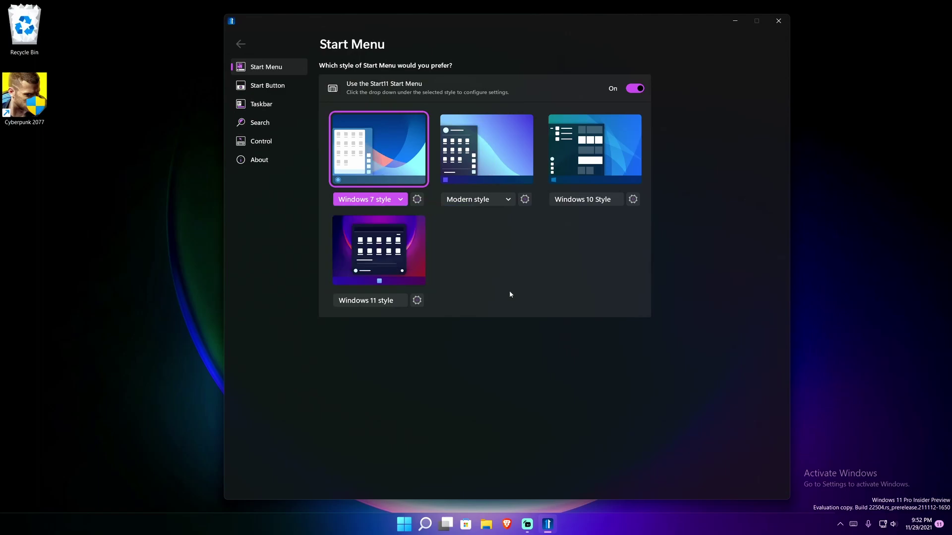
key(super)
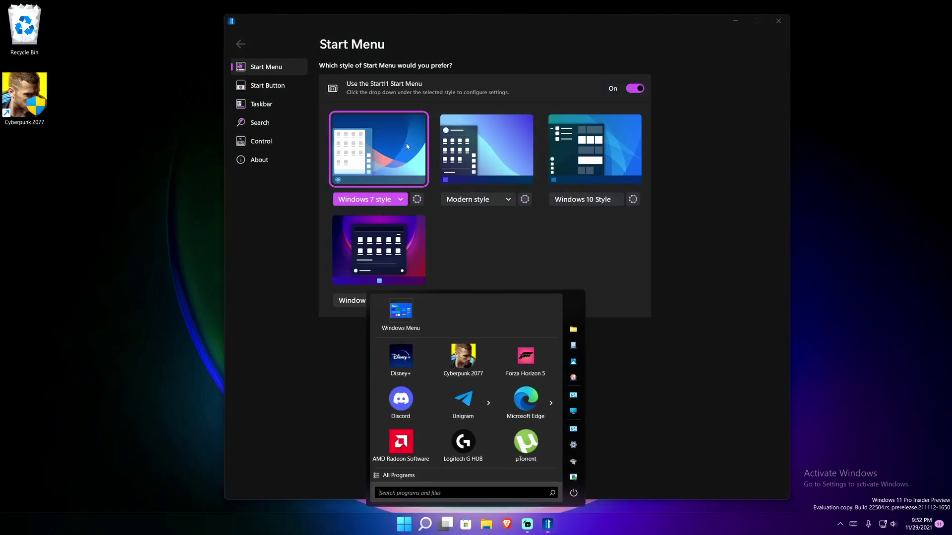
click(644, 304)
Switch to the Modern style, choose its Compact Modern variant and preview the Start menu
click(511, 200)
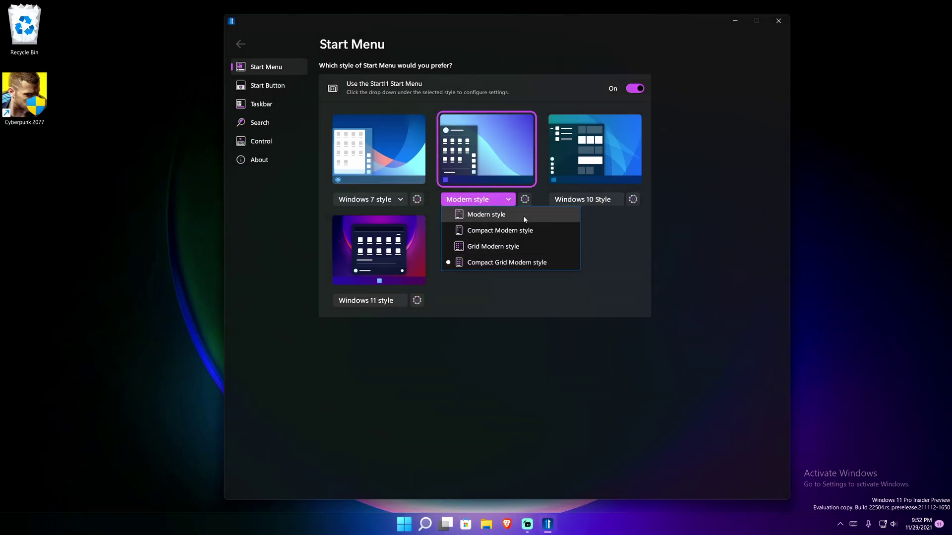
click(525, 220)
click(514, 201)
click(510, 231)
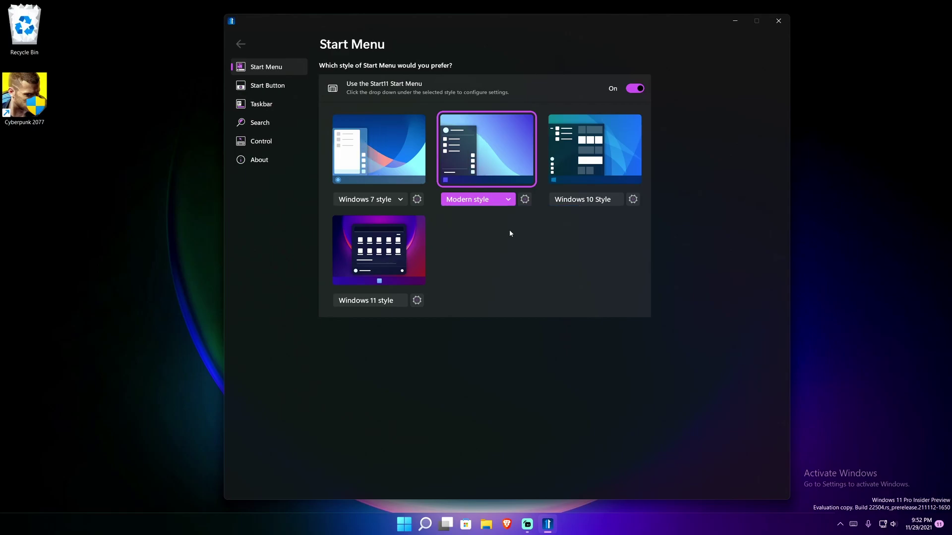
key(super)
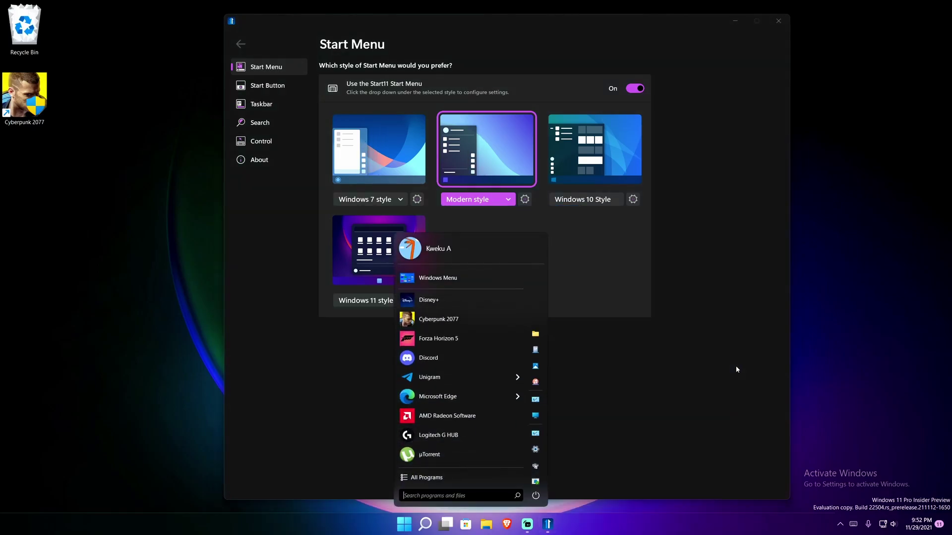
click(689, 328)
Apply the Grid Modern style and preview its Start menu
click(509, 200)
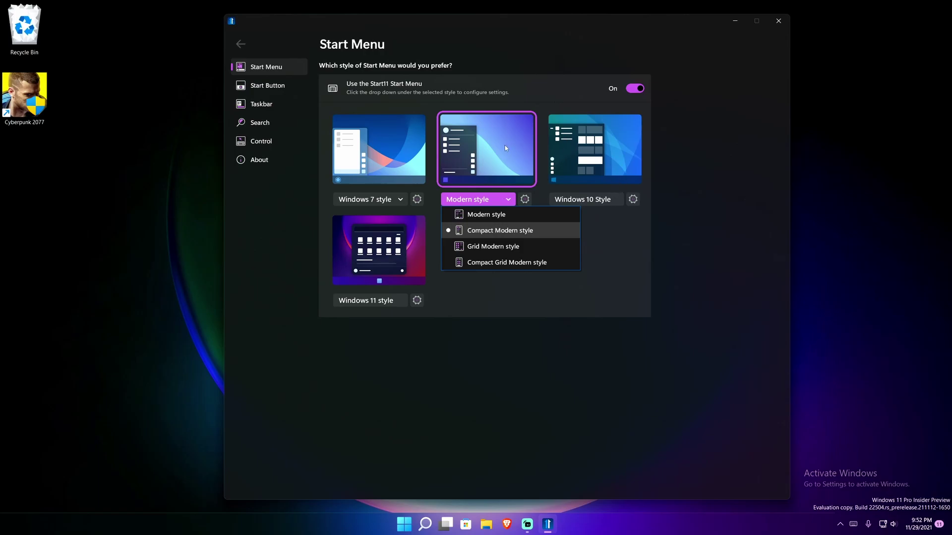
click(525, 248)
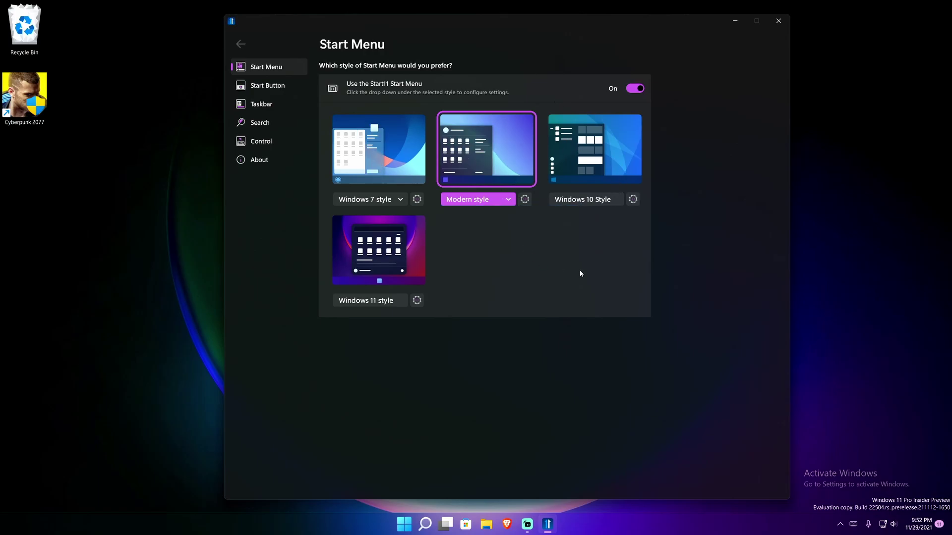
key(super)
key(super)
click(506, 199)
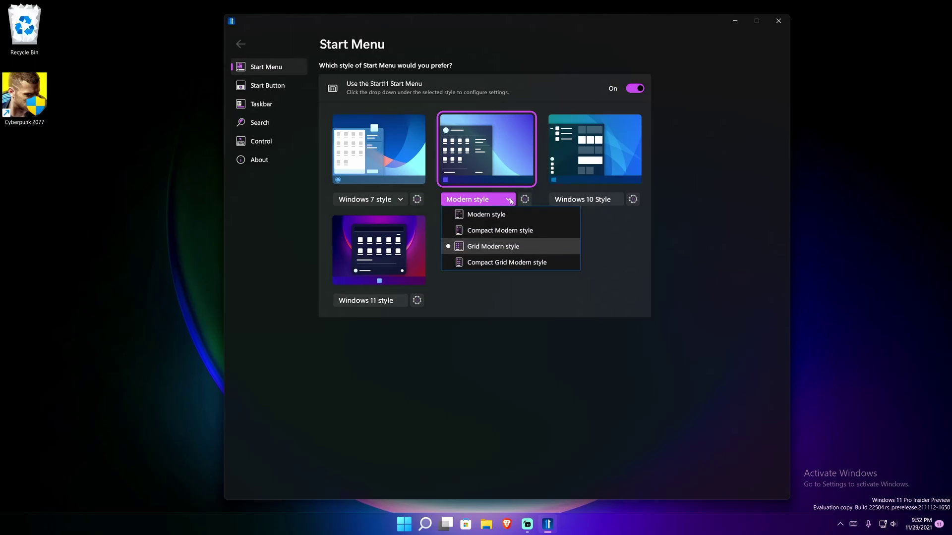
click(498, 248)
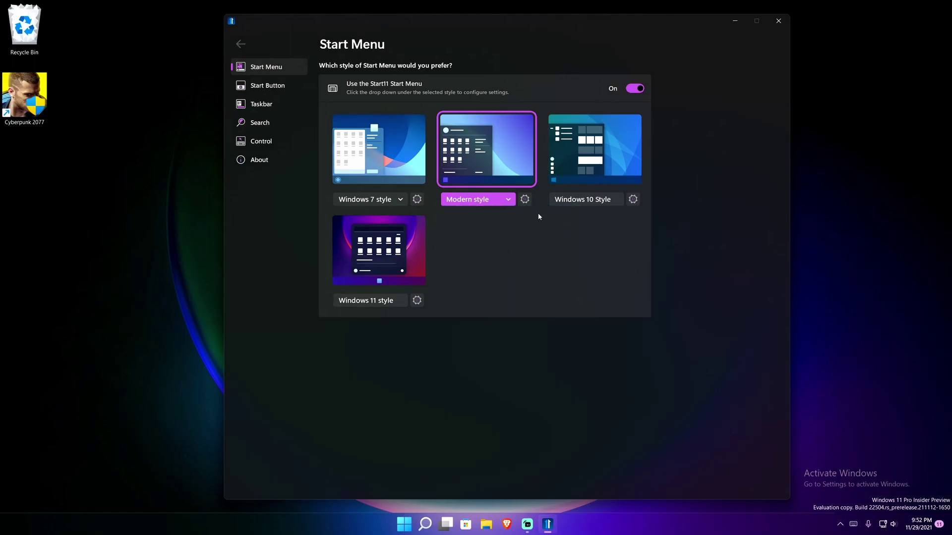
click(379, 149)
click(485, 169)
click(511, 201)
click(526, 239)
key(super)
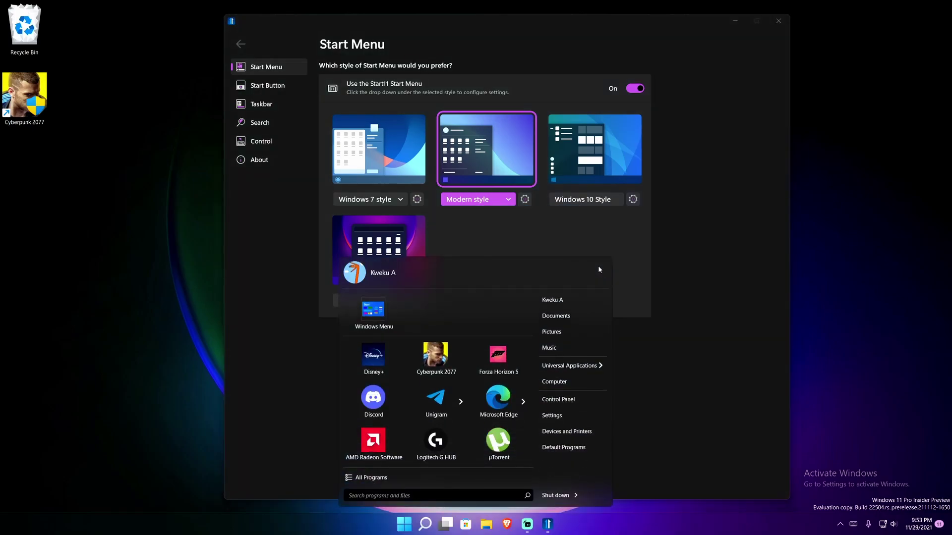
click(493, 221)
Apply the Compact Grid Modern style and preview its Start menu
click(496, 199)
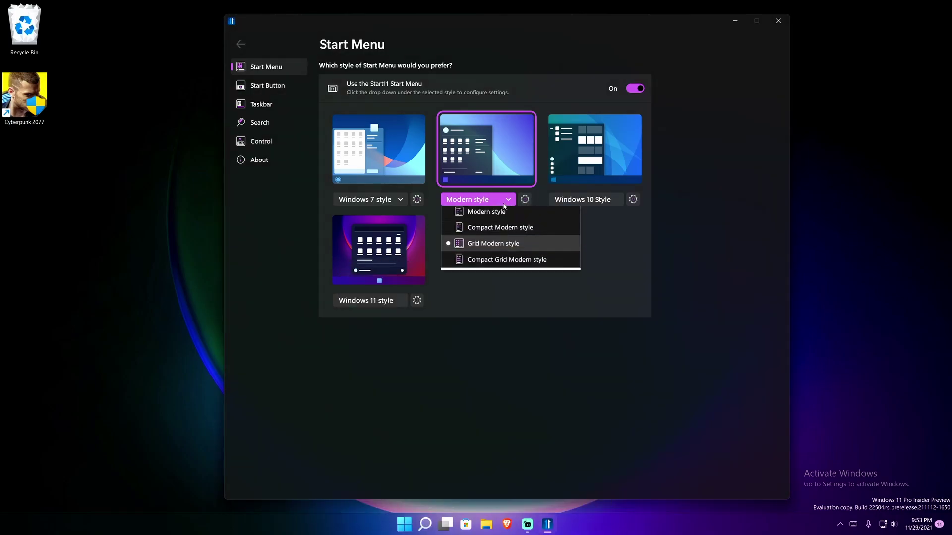
click(483, 269)
key(super)
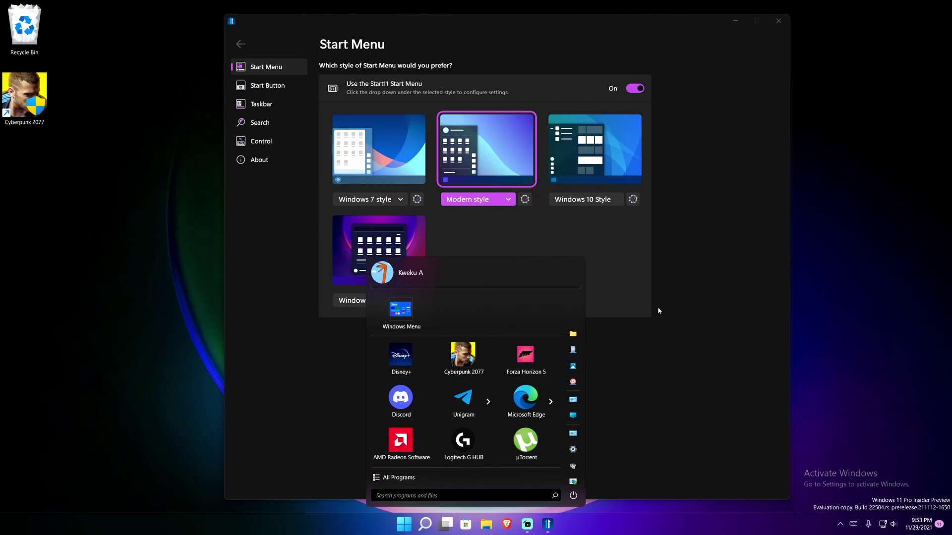
click(544, 232)
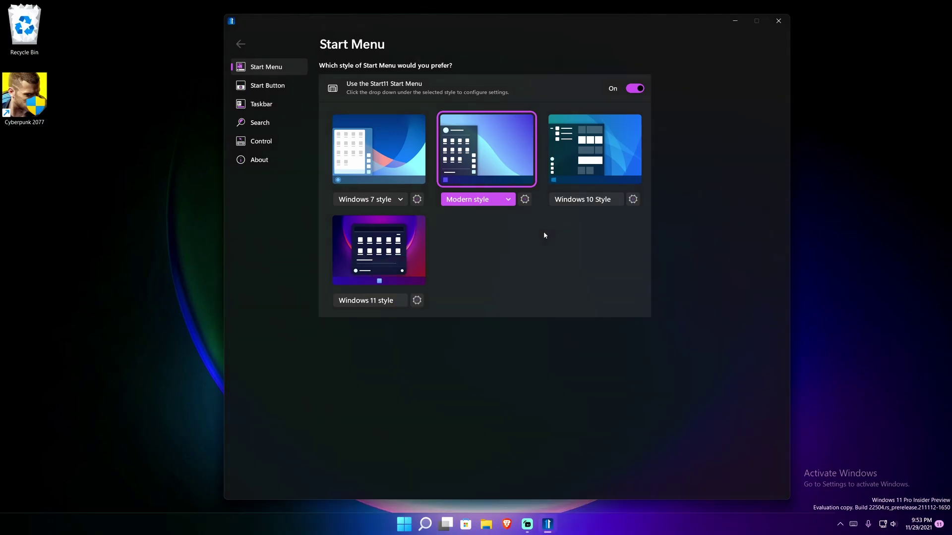
Preview the Start menu in Windows 10 style, and select the Windows 11 style
click(609, 152)
key(super)
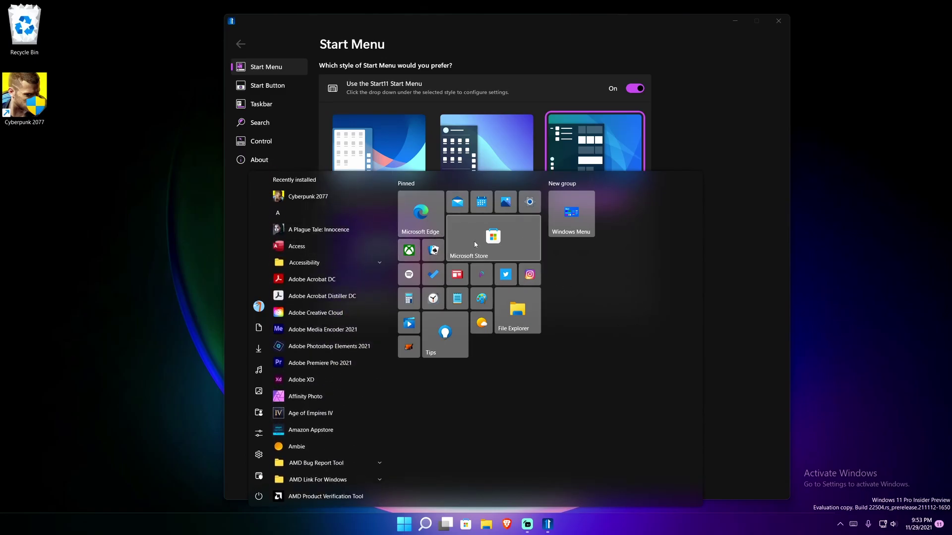
click(716, 151)
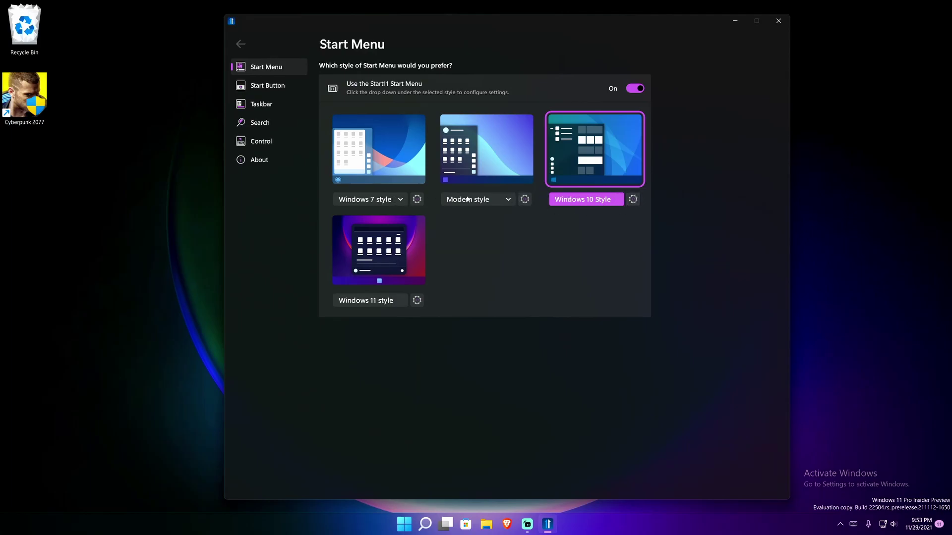
click(399, 244)
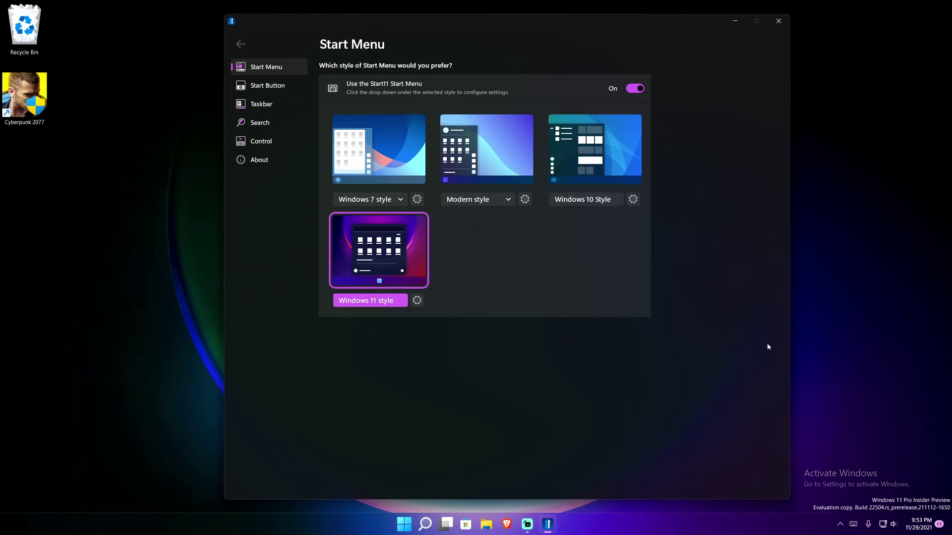
Preview the Windows 11 style Start menu down to its recent documents, reduce the menu's height and close it
key(super)
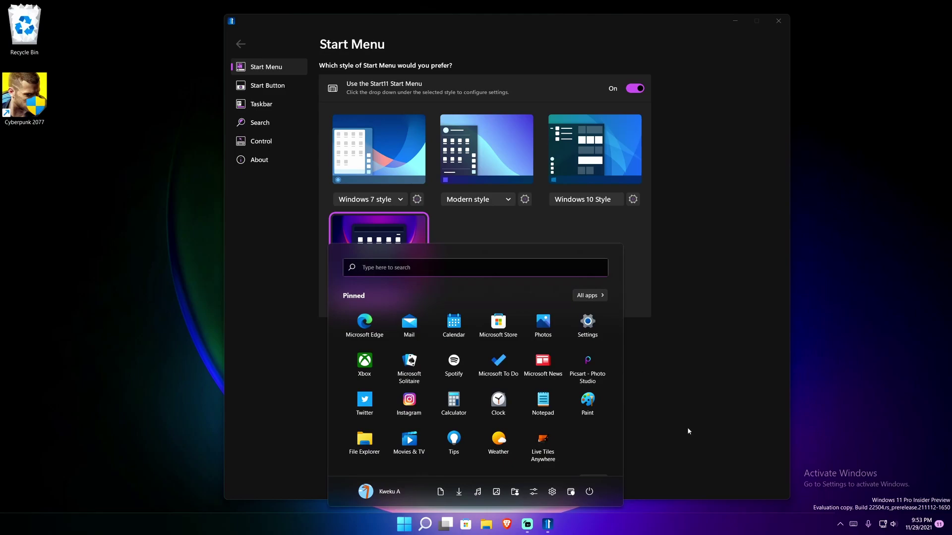
scroll(600, 367, down, 3)
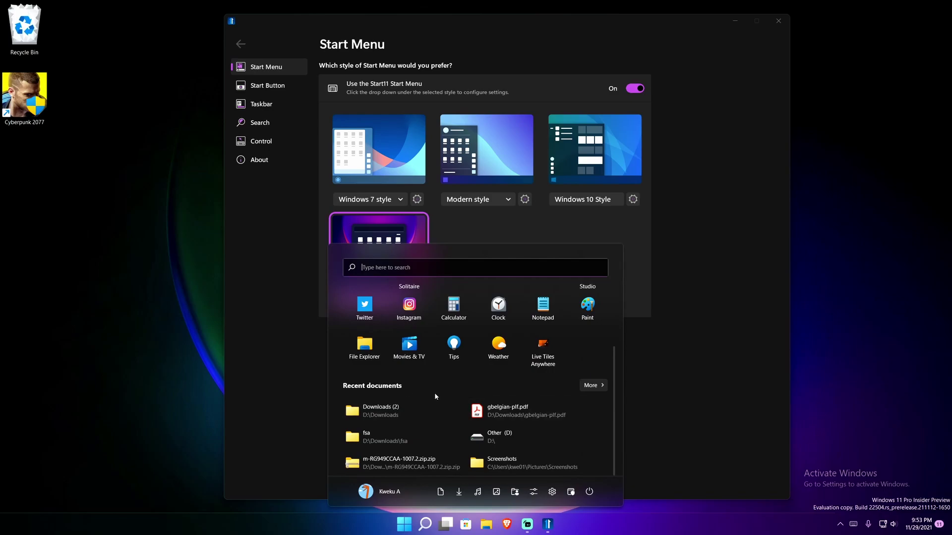
scroll(435, 389, up, 3)
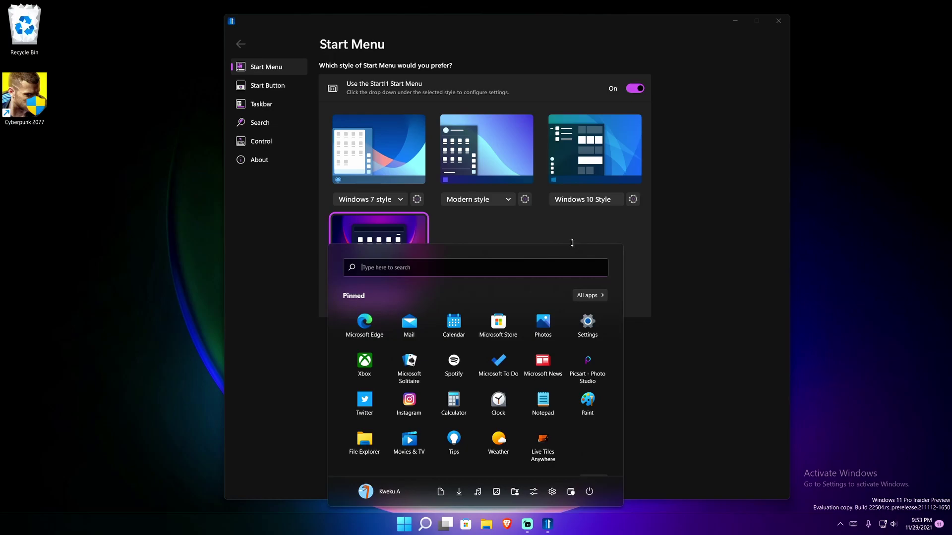
drag(572, 242, 575, 327)
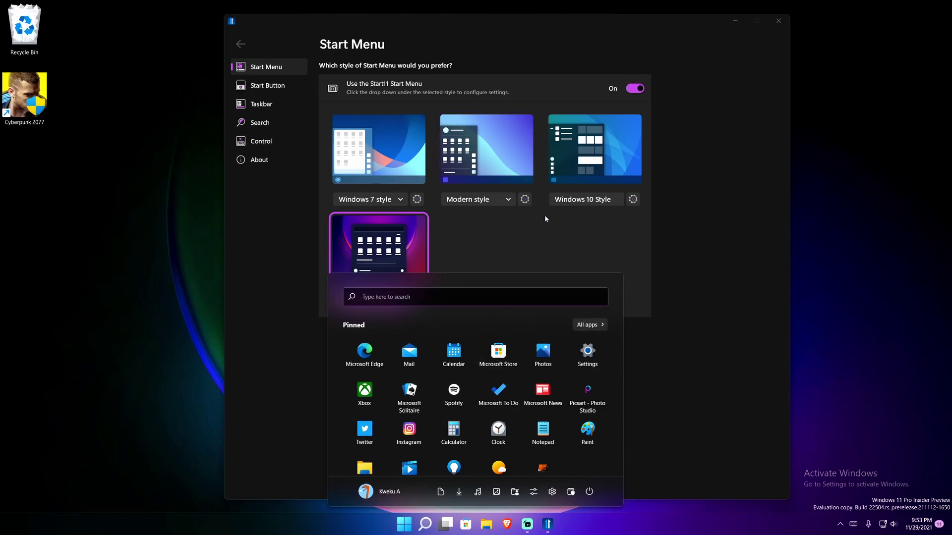
mouse_move(614, 408)
mouse_down()
mouse_move(742, 392)
mouse_move(934, 407)
mouse_move(623, 397)
mouse_up()
click(728, 339)
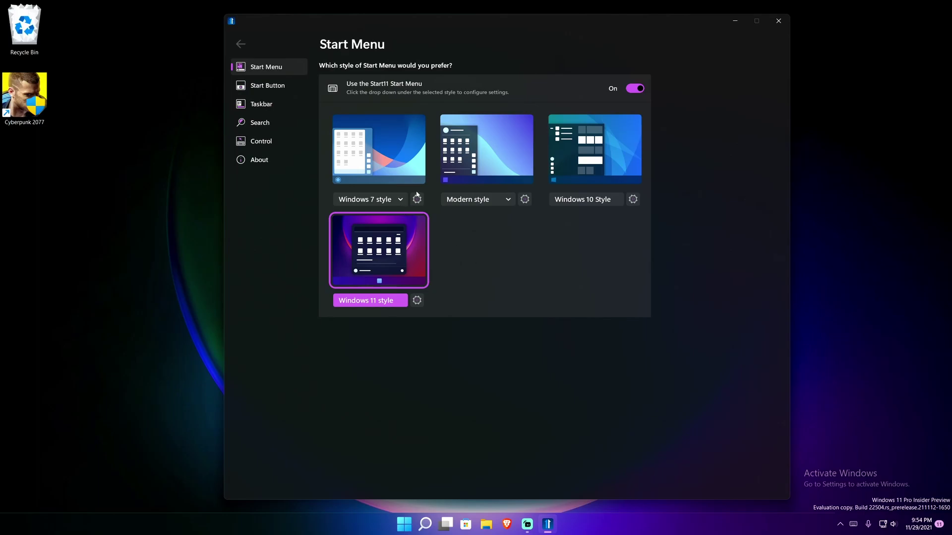
In the Start Button settings, turn off centering of the start button on the taskbar and enable a custom start button image
click(246, 85)
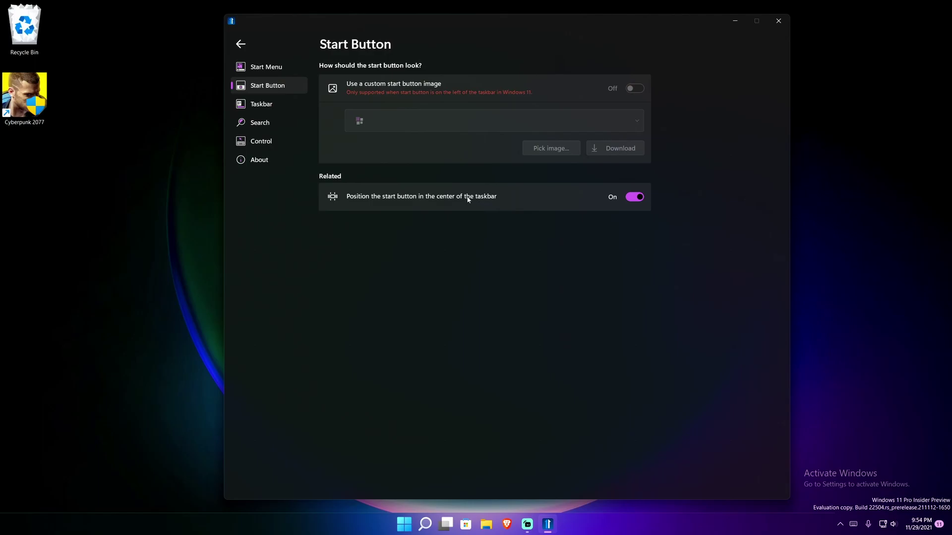
click(634, 198)
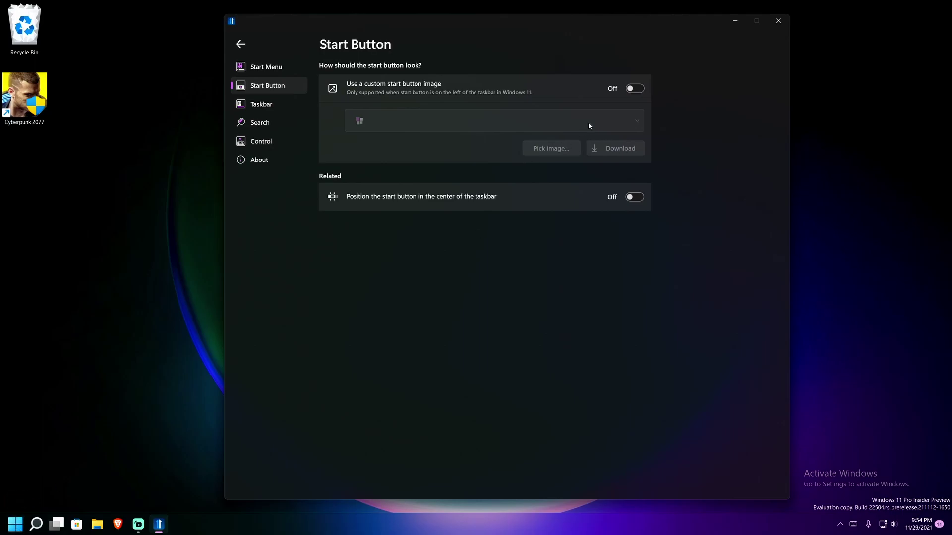
click(638, 90)
click(629, 127)
click(628, 123)
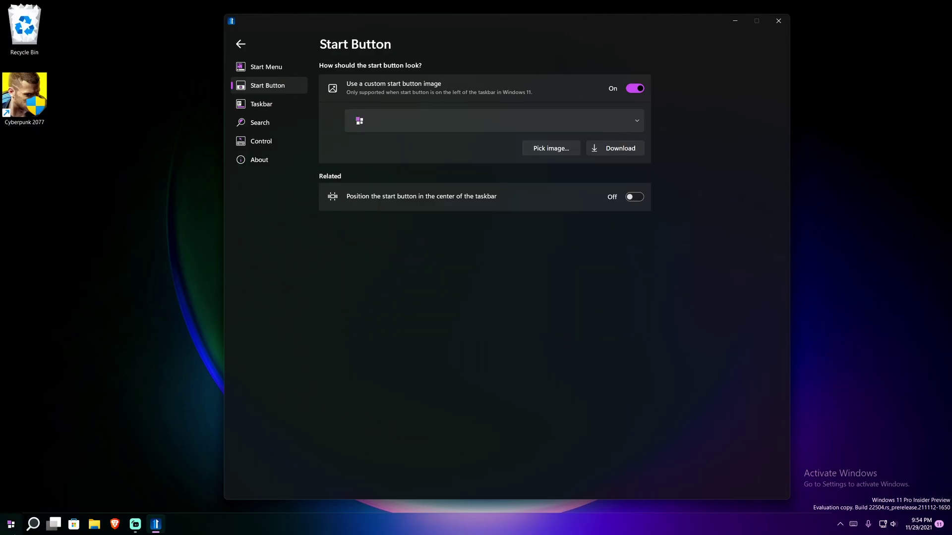
Try out the start button with its custom image and browse the other available start button images
click(12, 526)
click(12, 526)
click(12, 526)
click(11, 525)
click(436, 121)
scroll(417, 145, up, 5)
click(466, 225)
click(624, 120)
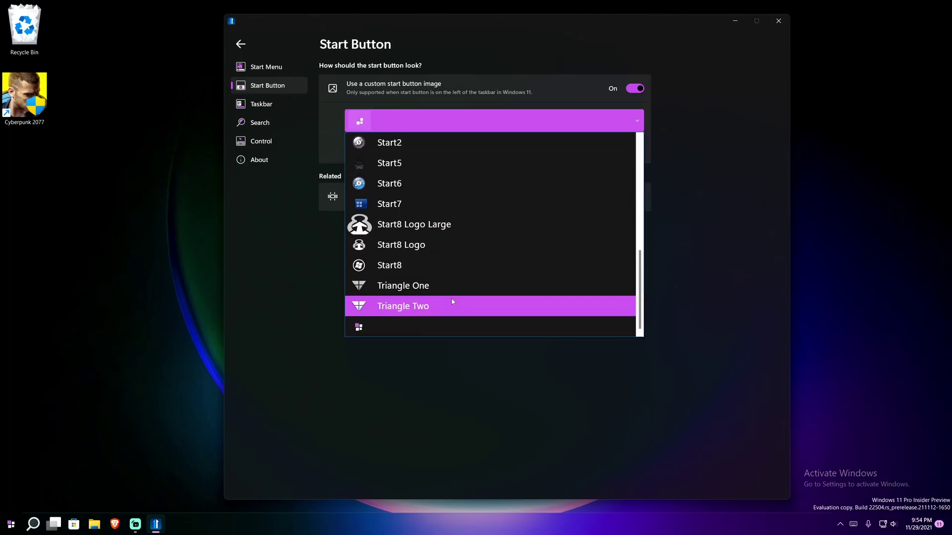
click(710, 185)
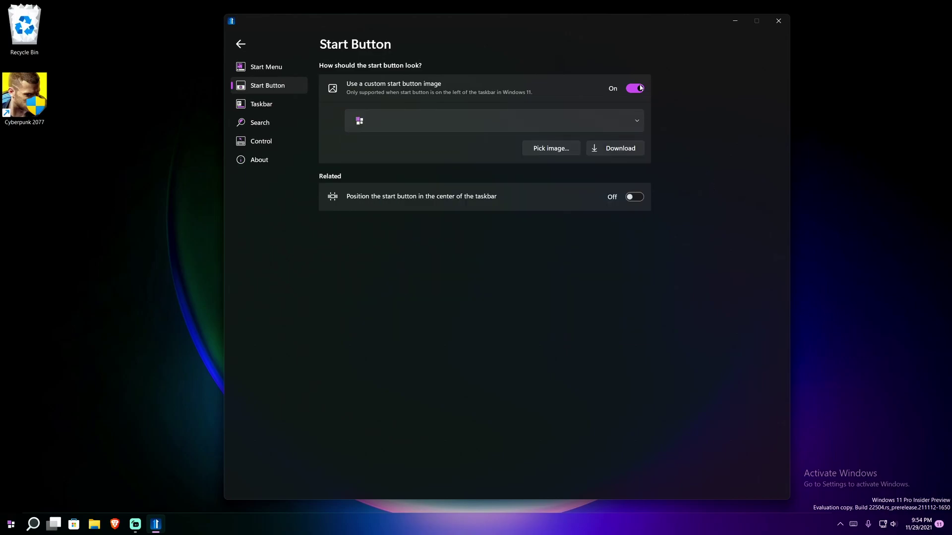
Turn off the custom start button image and position the start button in the center of the taskbar again
click(639, 88)
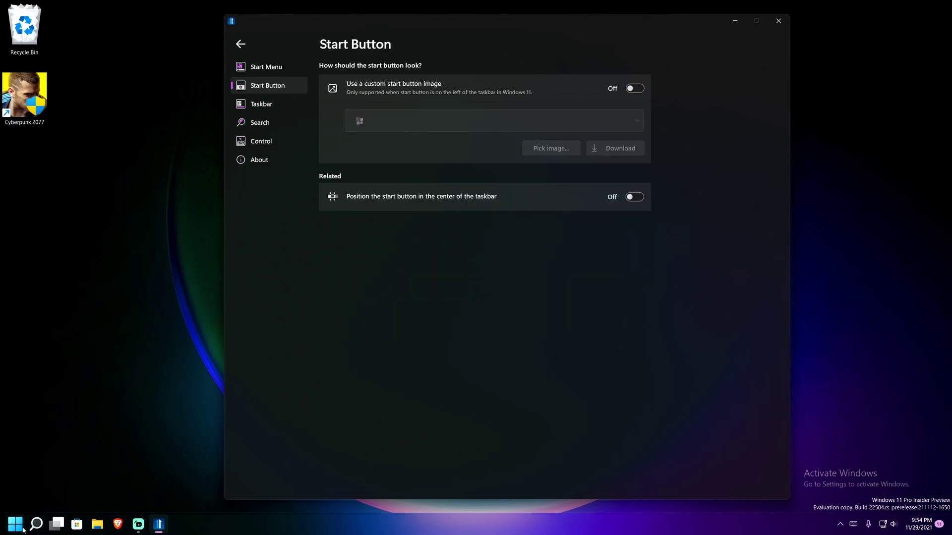
click(635, 197)
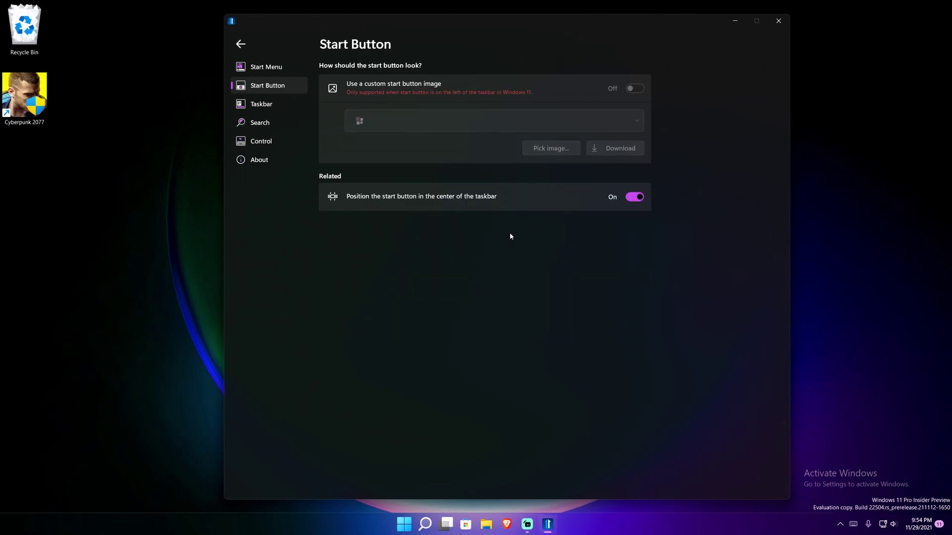
In the Taskbar settings, set the primary monitor's taskbar position to Align Top
click(282, 105)
scroll(494, 253, down, 1)
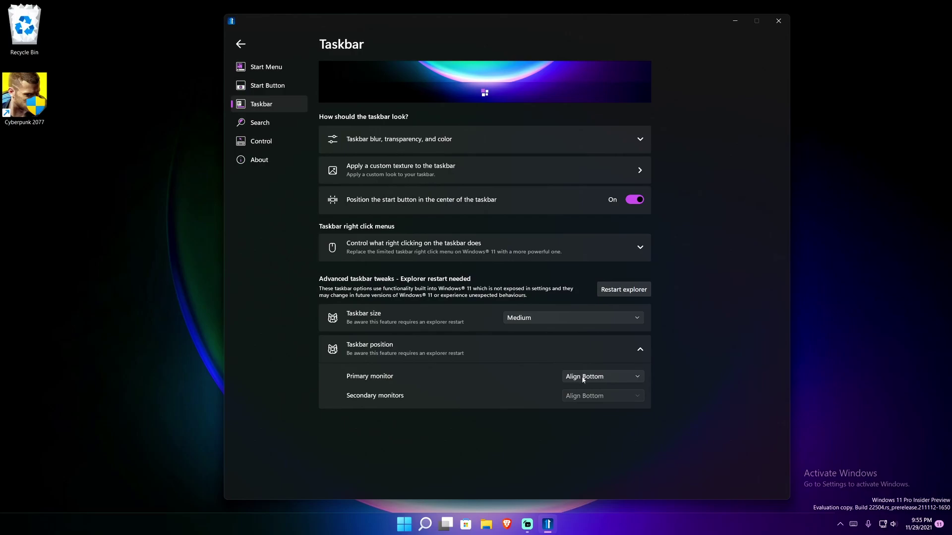
click(719, 532)
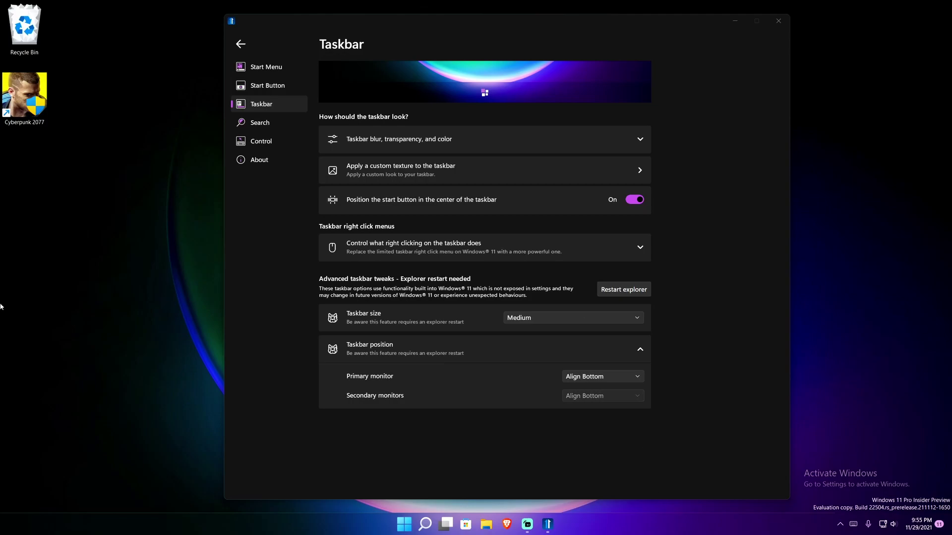
click(589, 380)
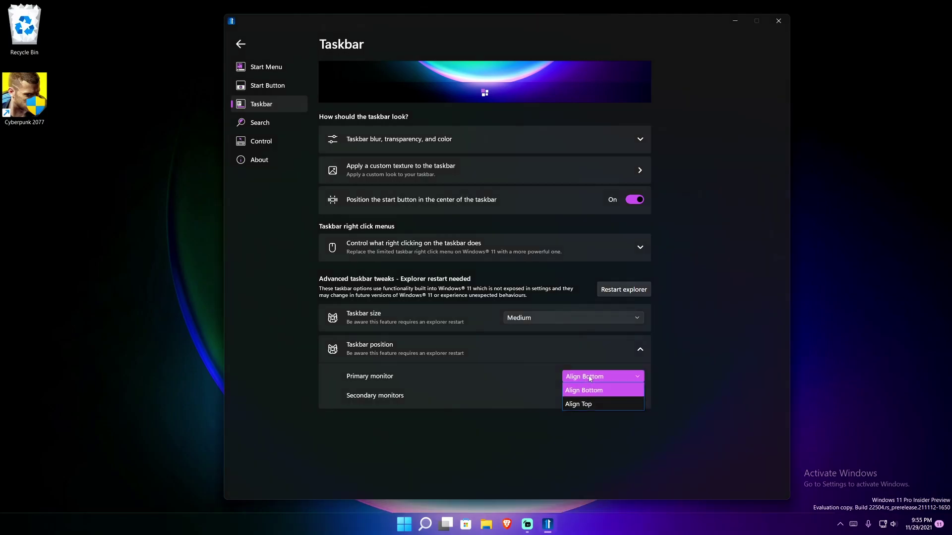
click(587, 402)
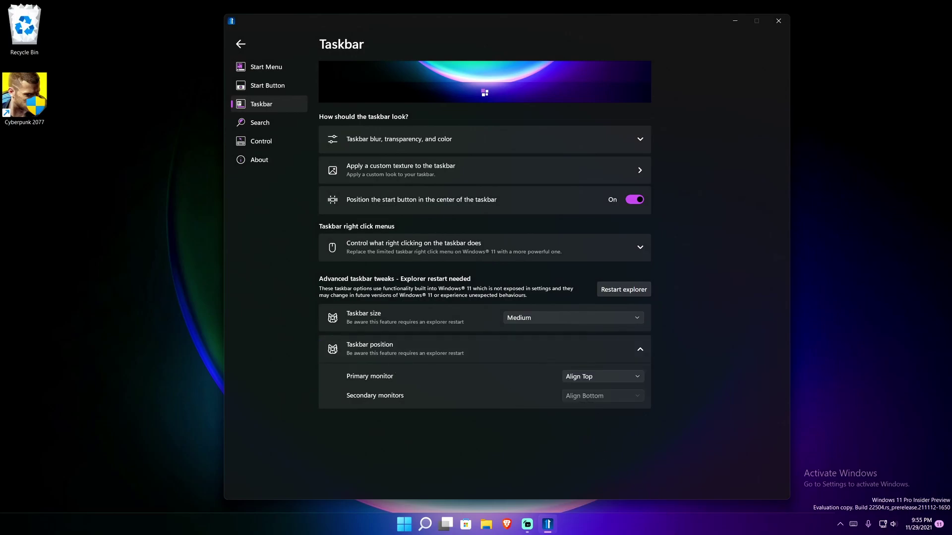
Restart Windows Explorer through Task Manager to apply the taskbar position, and close Task Manager
right_click(629, 526)
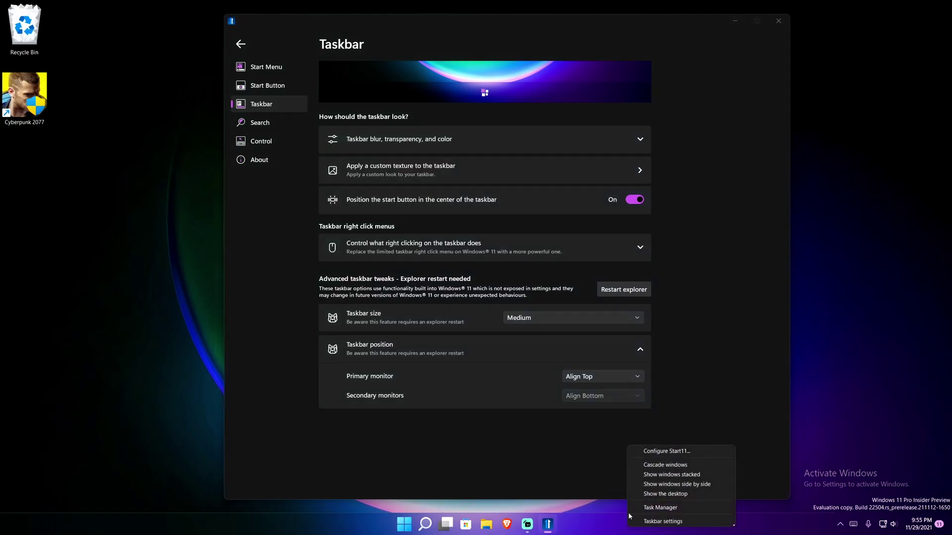
click(659, 511)
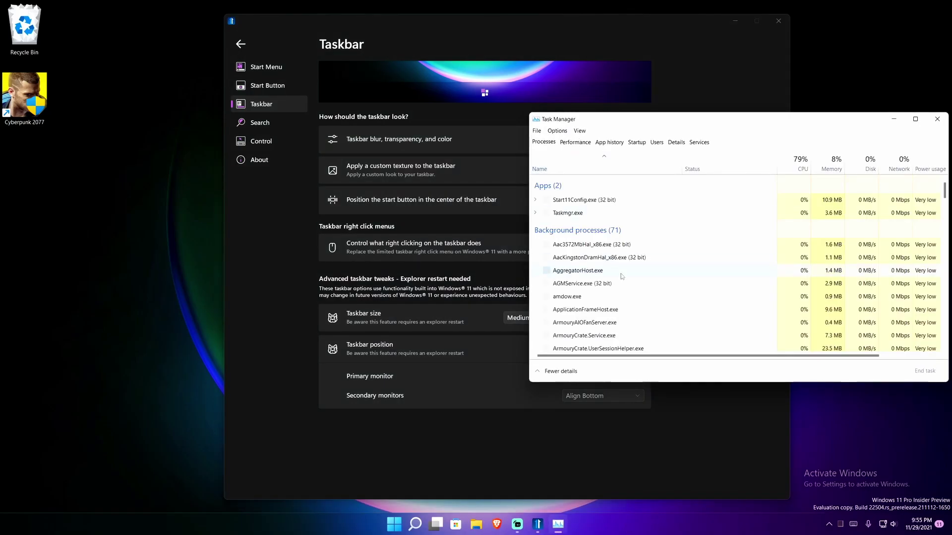
drag(945, 187, 950, 340)
click(682, 292)
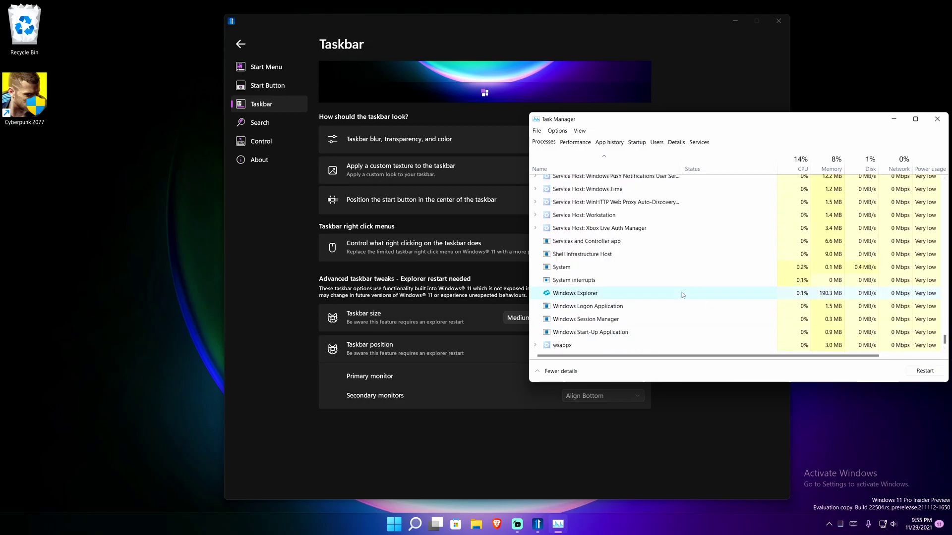
click(912, 375)
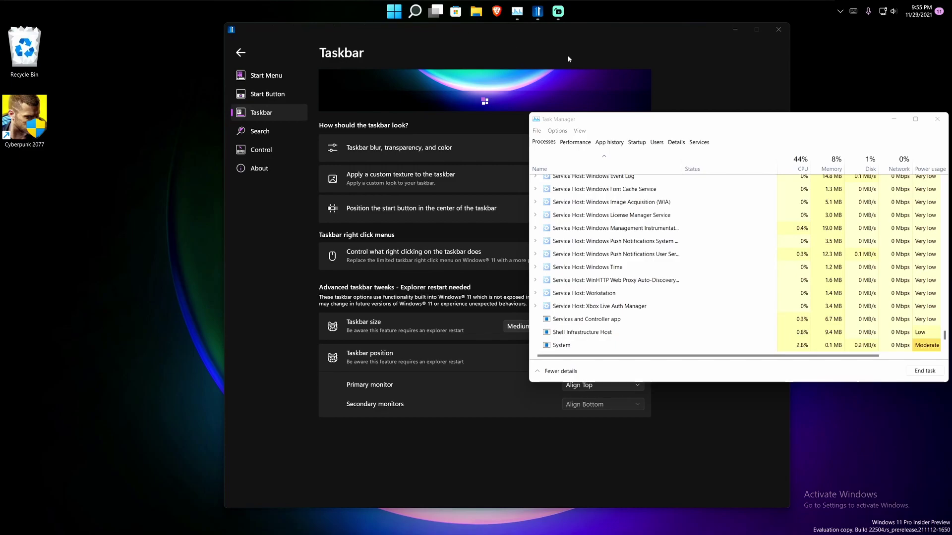
click(937, 119)
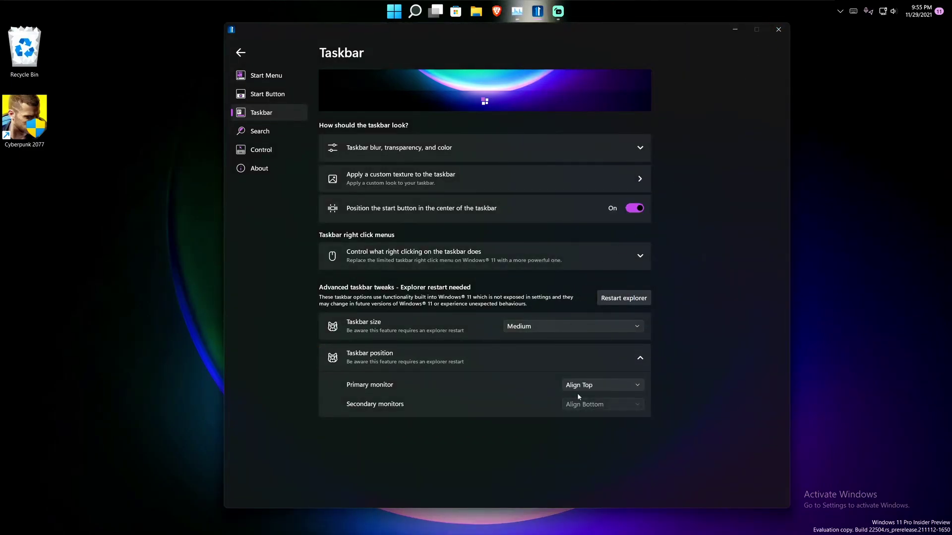
Set the primary monitor's taskbar position to Align Bottom and restart Windows Explorer through Task Manager
click(589, 386)
click(593, 400)
click(517, 11)
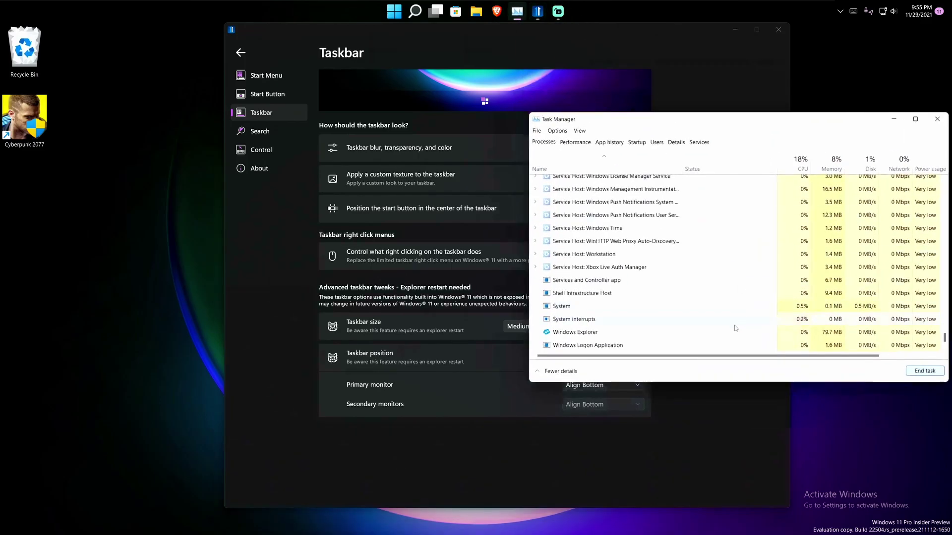
click(656, 343)
click(924, 372)
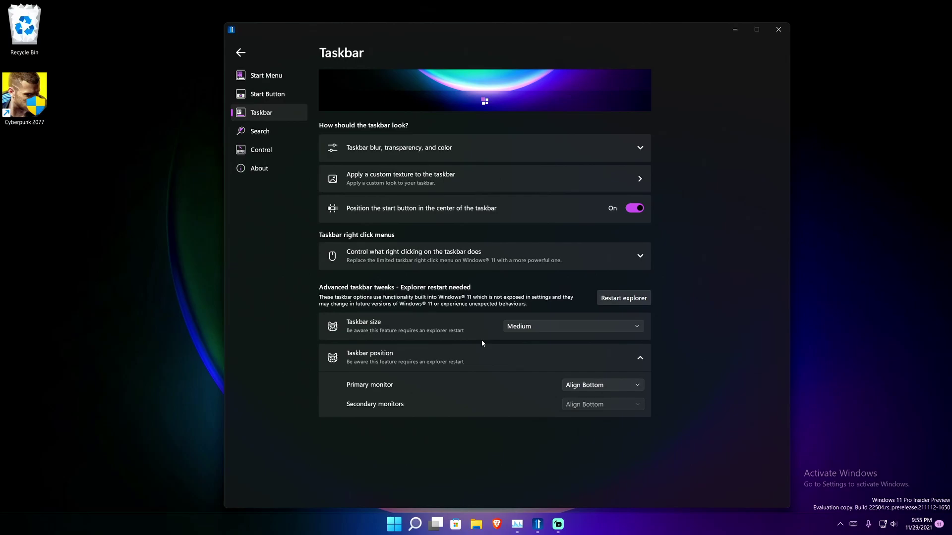
Examine the available taskbar sizes and the commands in the taskbar's context menu
click(533, 326)
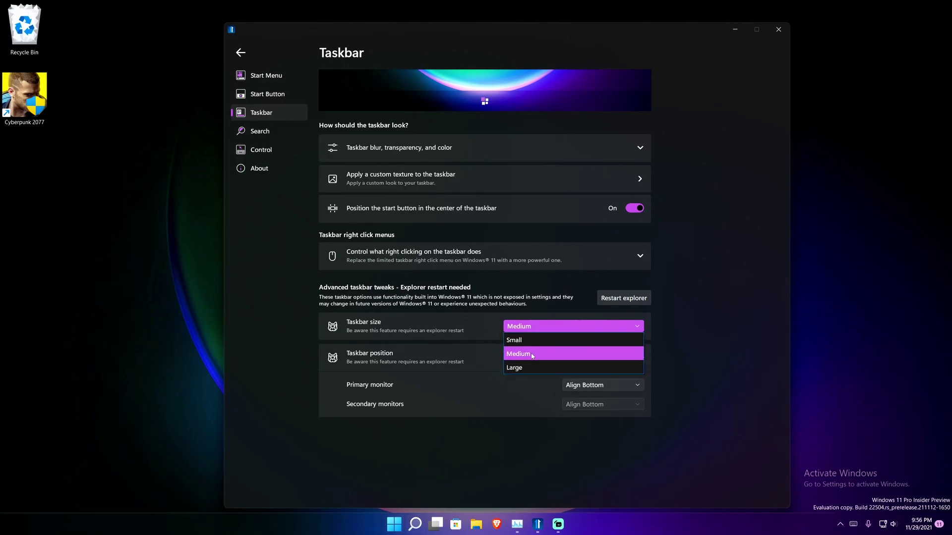
click(730, 425)
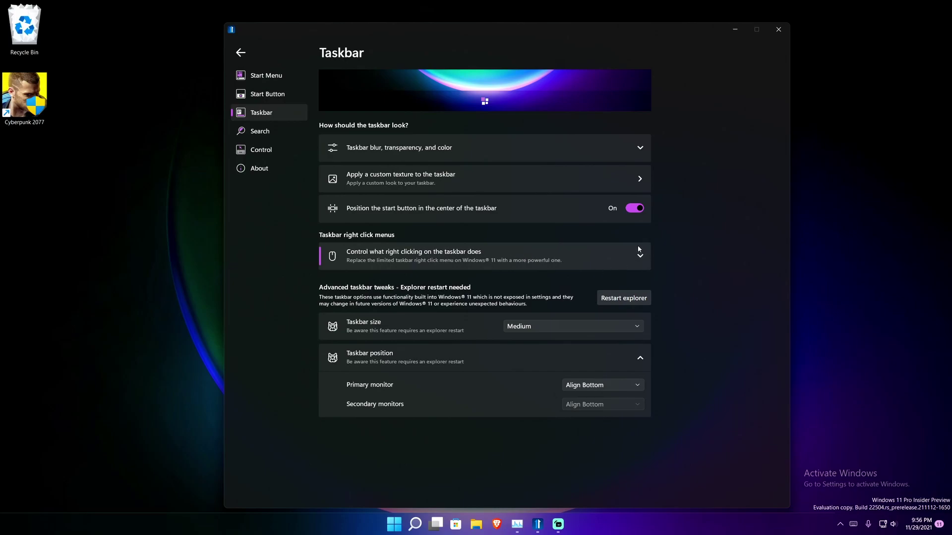
right_click(700, 532)
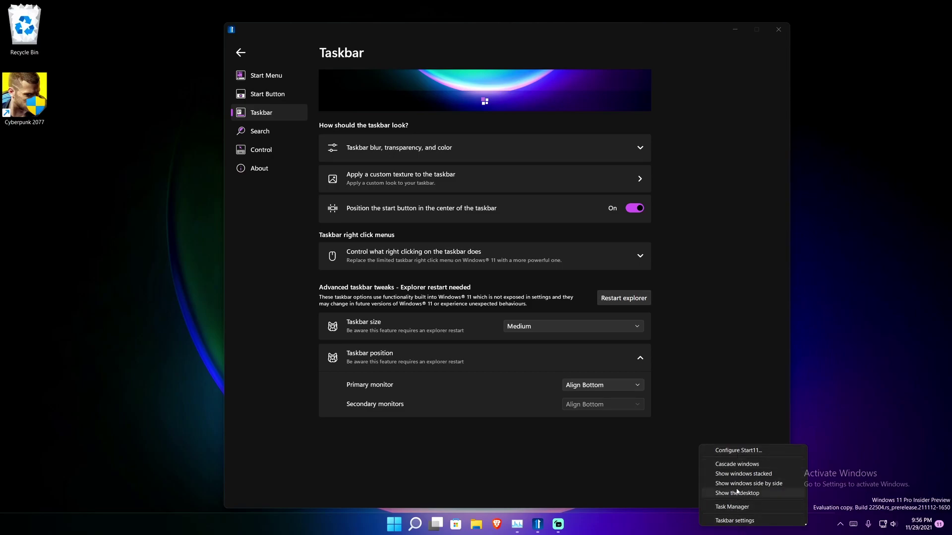
Disable both the Win+X menu for the start button and the Windows 10 style taskbar menu, and check the taskbar's context menu
click(639, 257)
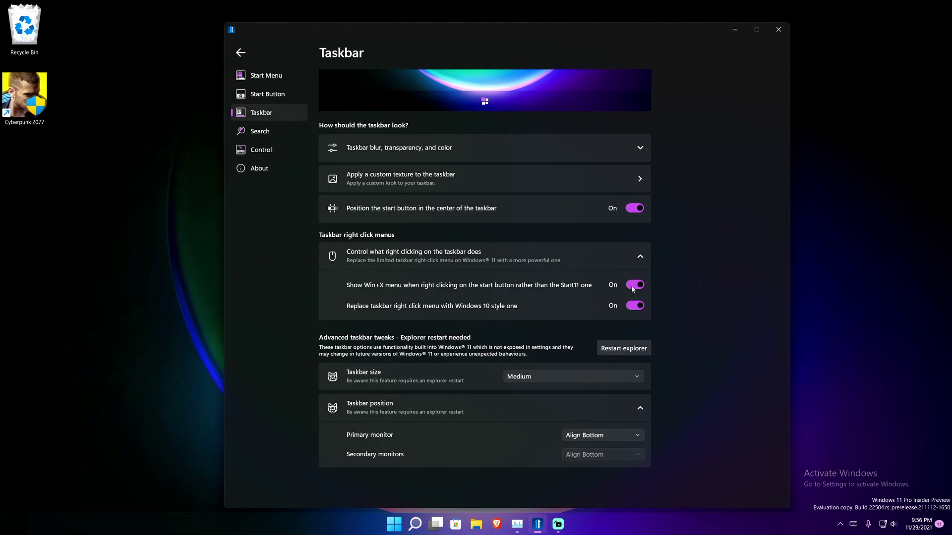
click(634, 286)
click(634, 305)
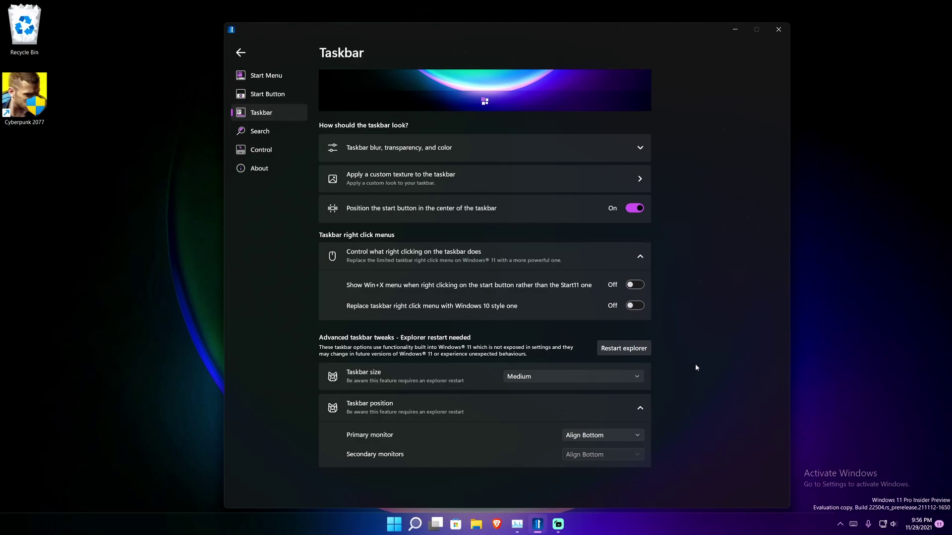
right_click(684, 529)
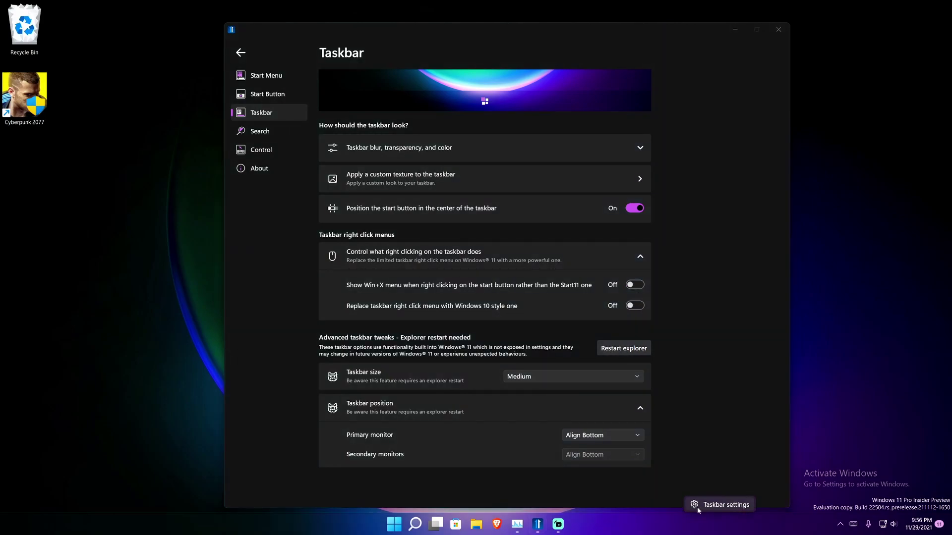
click(693, 280)
Enable the Windows 10 style replacement for the taskbar's context menu and preview that menu
click(631, 307)
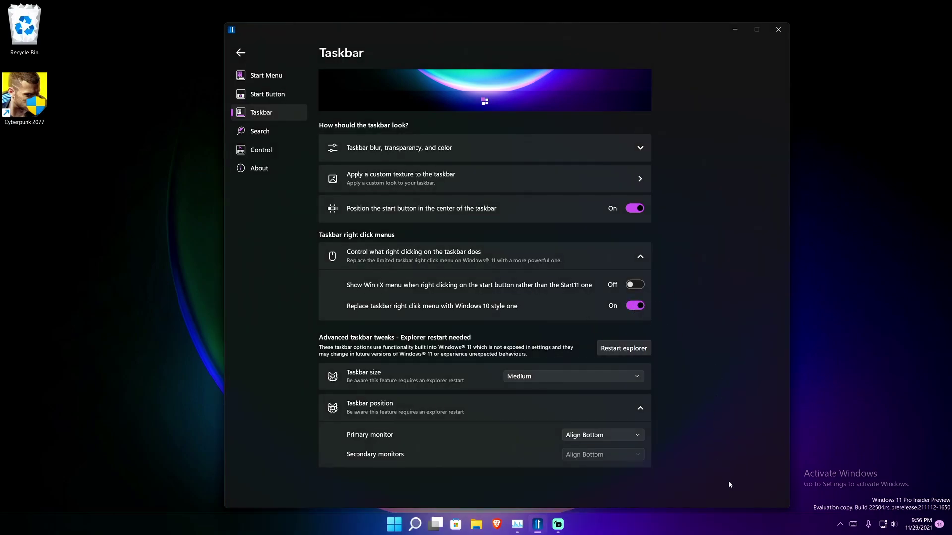
right_click(705, 522)
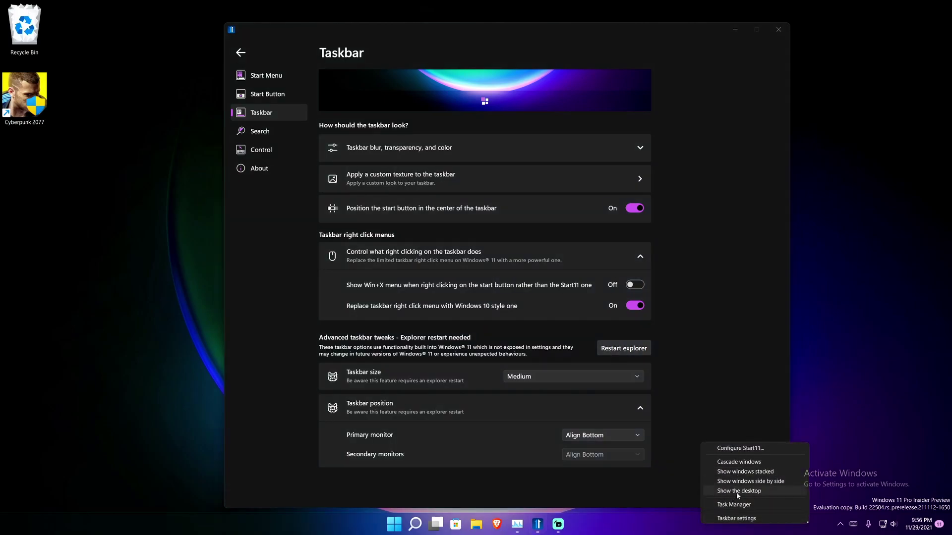
click(694, 351)
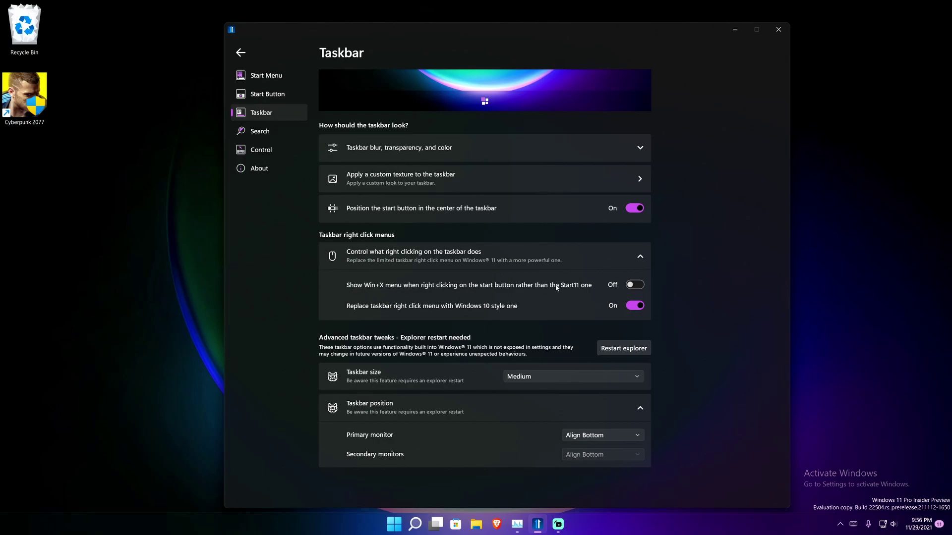
Compare the start button's context menu with the Win+X menu option turned on and with it turned off
click(632, 287)
right_click(394, 527)
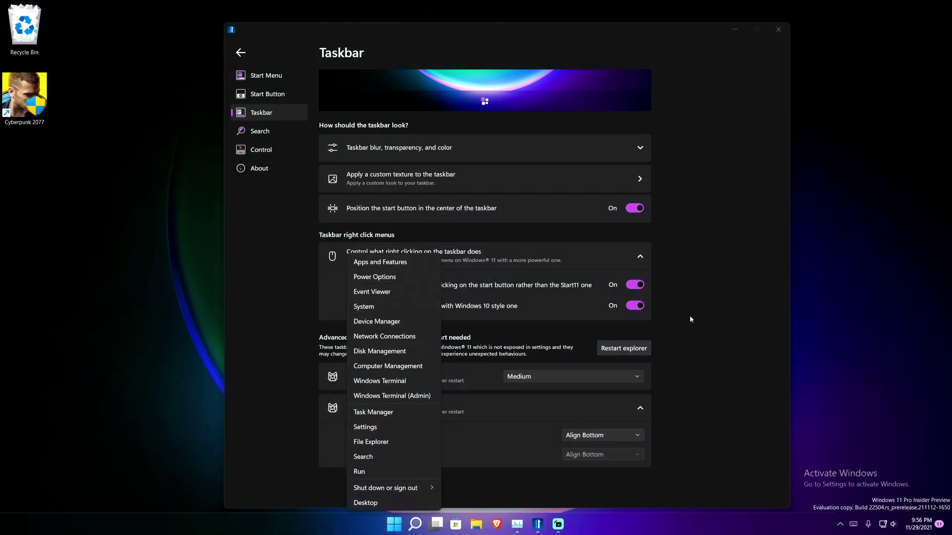
click(637, 287)
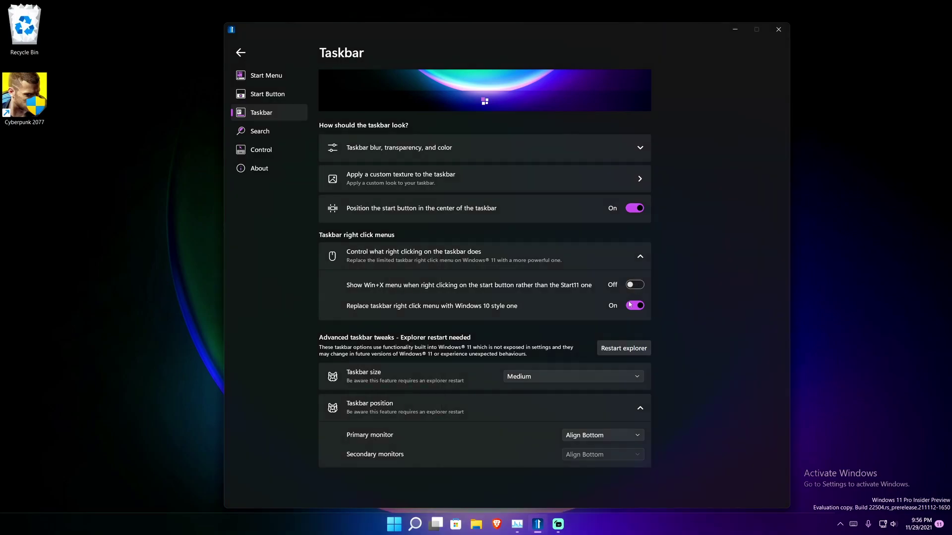
right_click(394, 526)
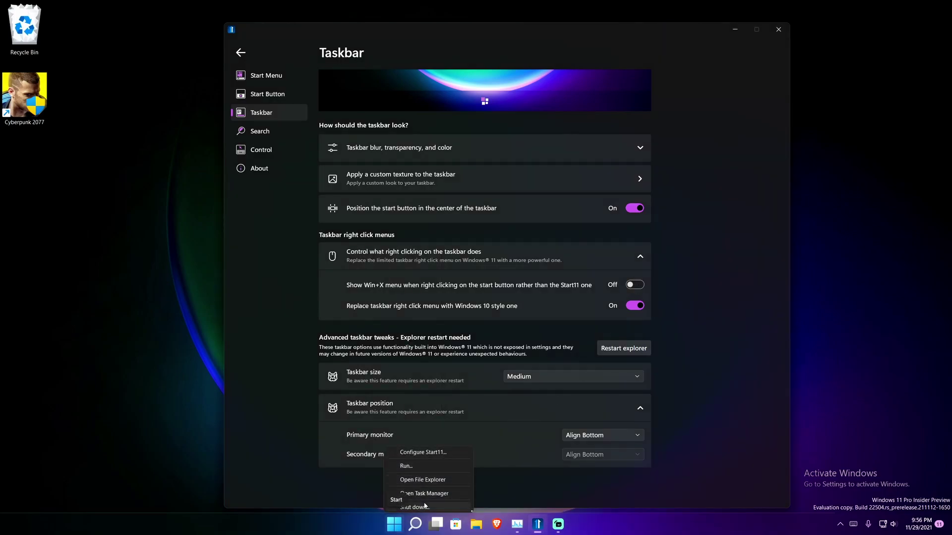
Turn the Win+X menu for the start button back on and check the start button's context menu
click(635, 285)
right_click(396, 526)
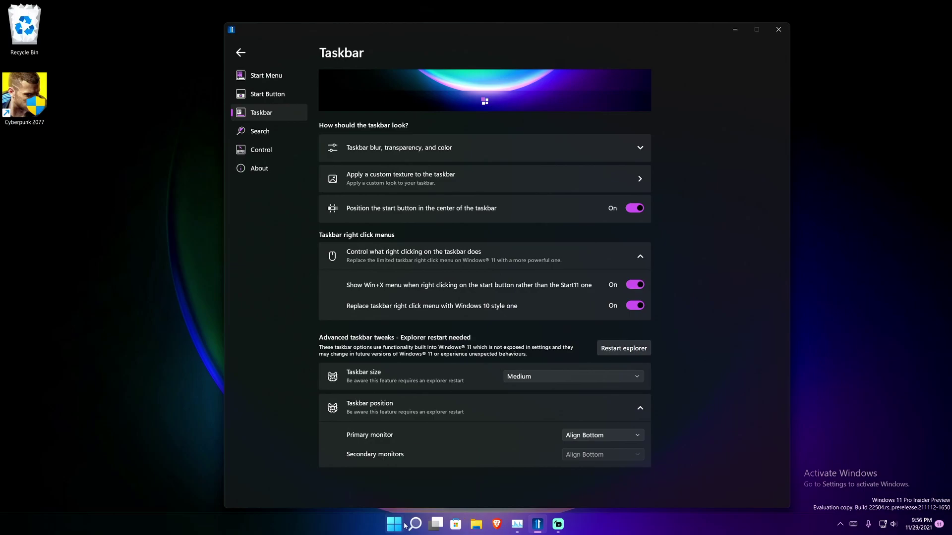
click(270, 434)
Show the taskbar blur, transparency and color options, and switch the wallpaper blur under the taskbar off and on again
click(495, 155)
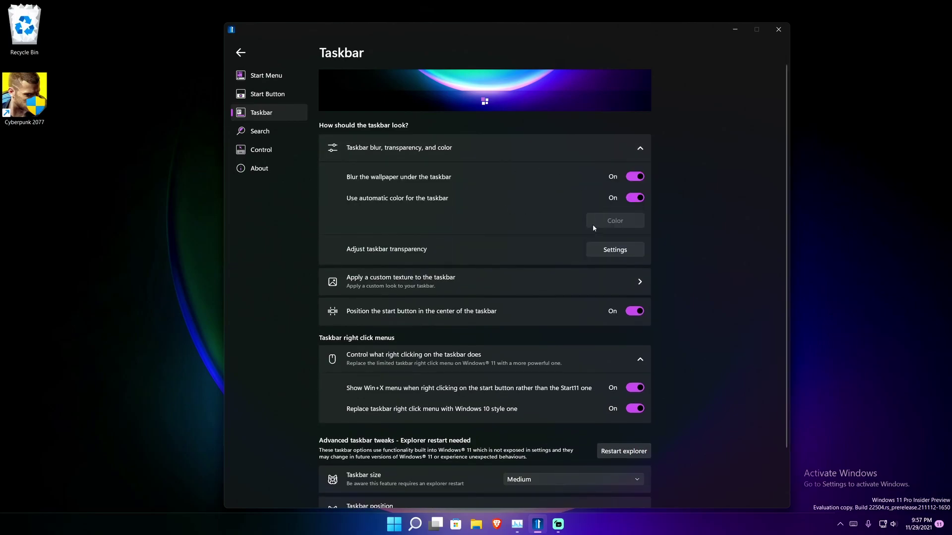
click(640, 178)
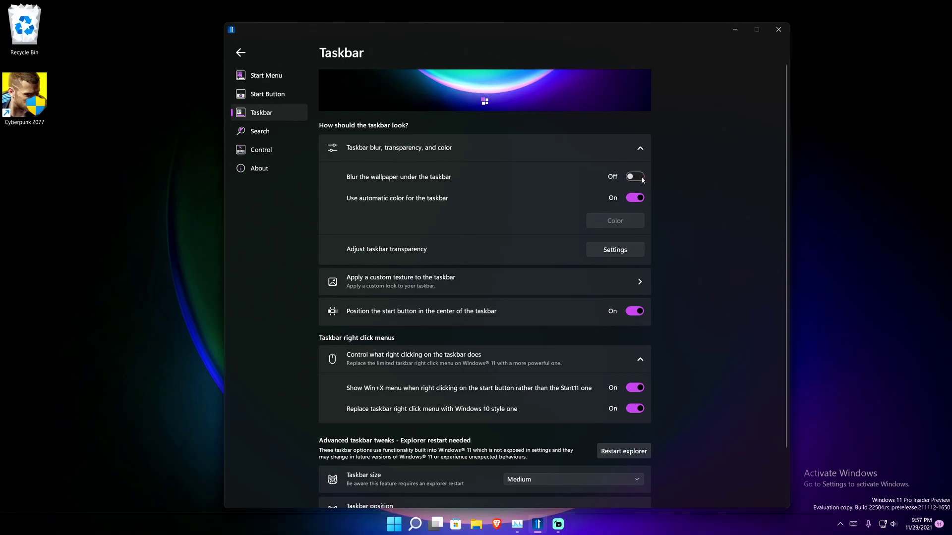
click(640, 177)
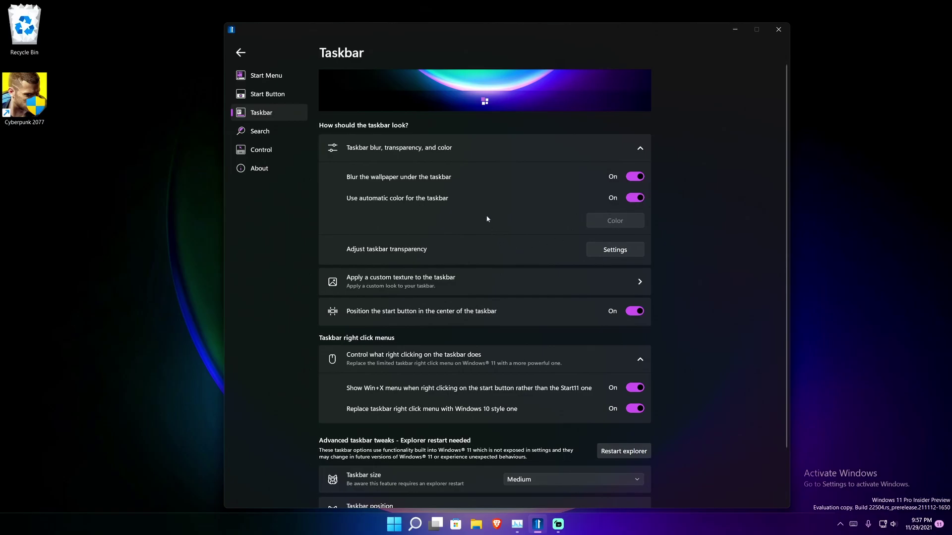
Enable the Rusty Metal Grid custom background texture for the taskbar and look through the other available textures
click(457, 280)
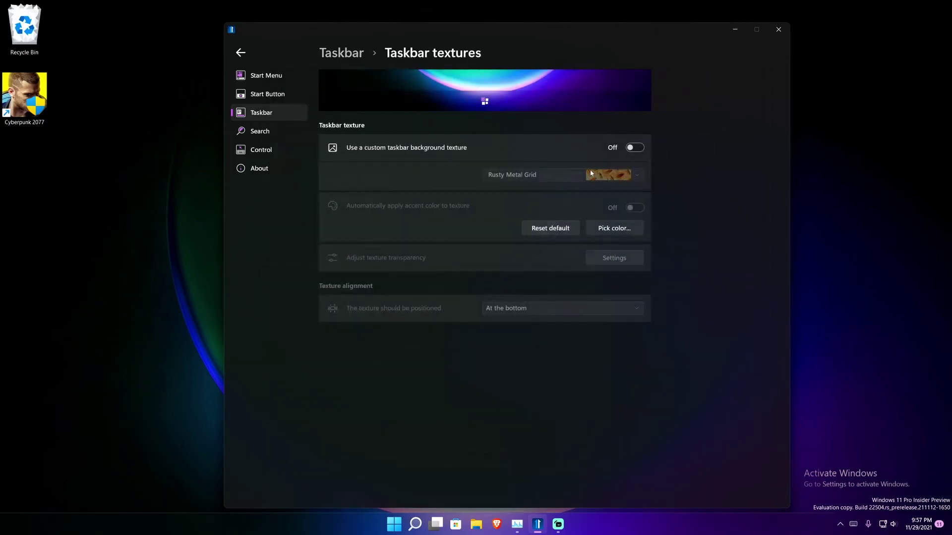
click(635, 149)
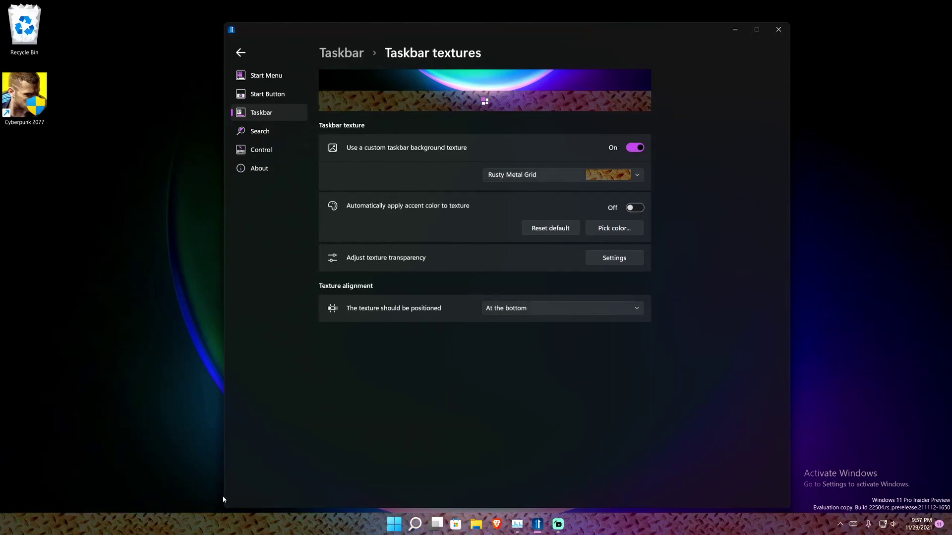
click(529, 178)
scroll(540, 275, down, 5)
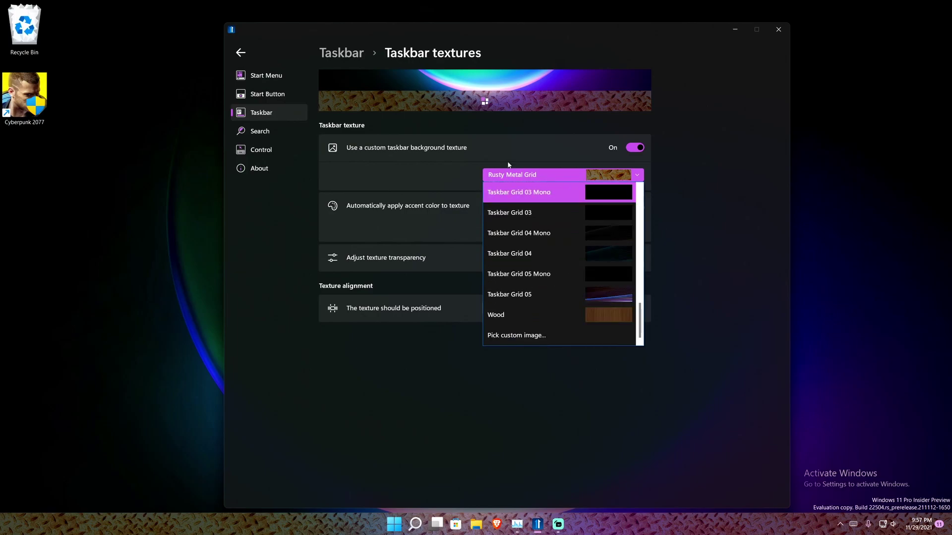
click(527, 174)
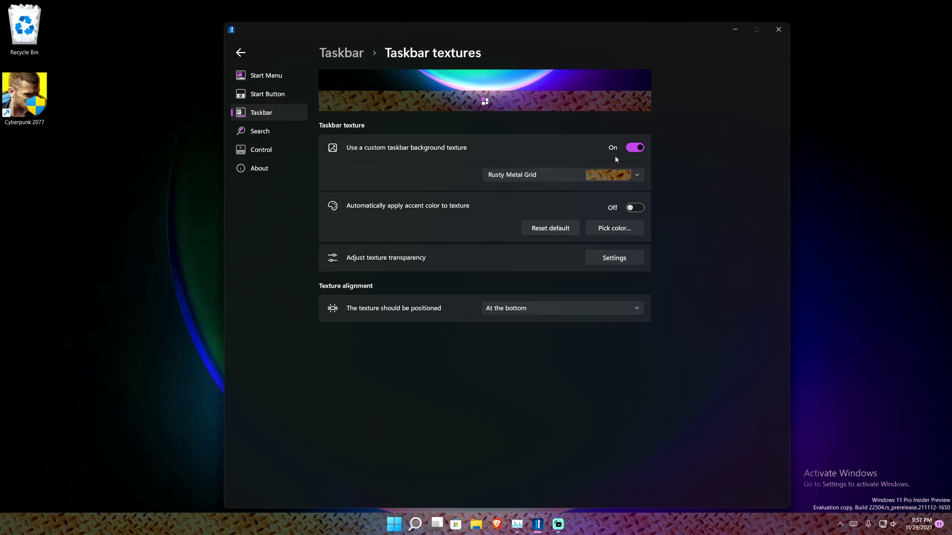
Preview the taskbar texture with the automatic accent color, and turn off both the accent color and the custom texture
click(636, 210)
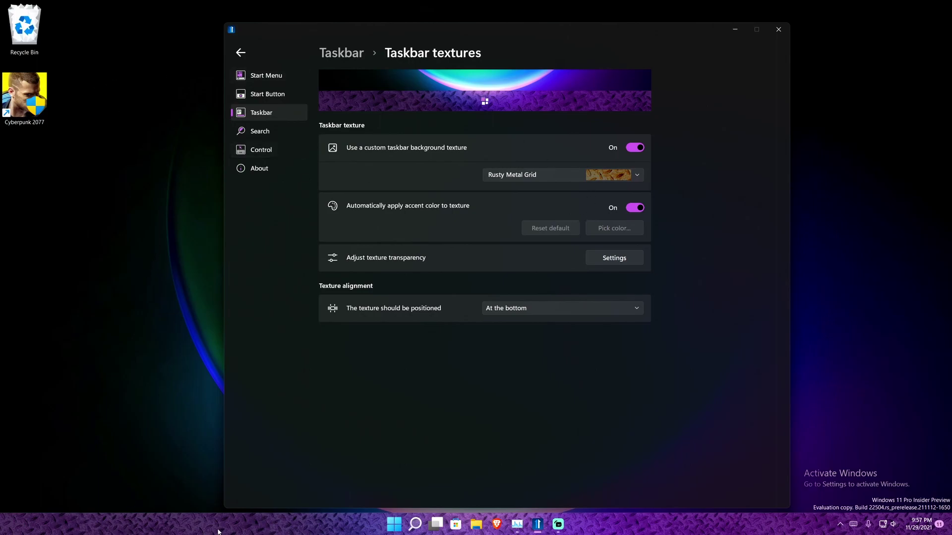
click(635, 207)
click(639, 149)
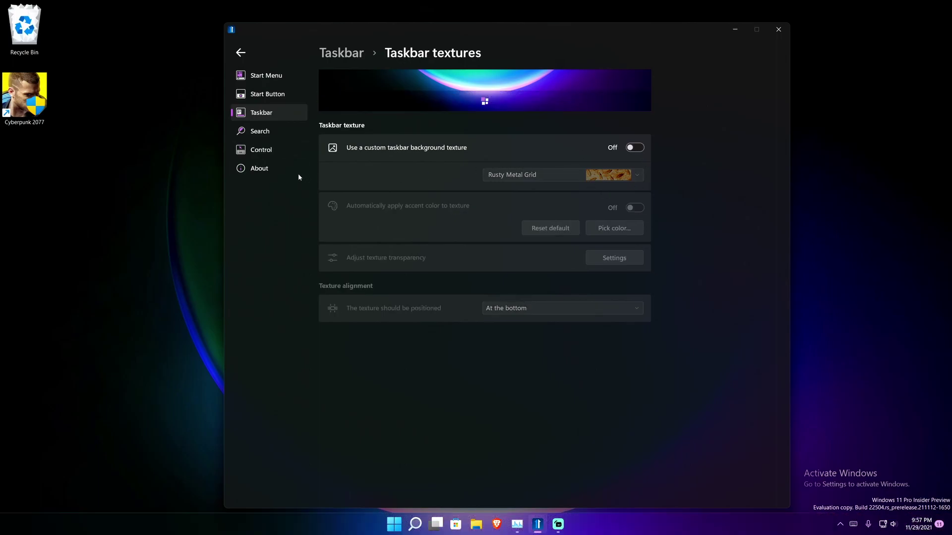
Show the Search settings and test Start11 search by searching the Start menu for "age of"
click(257, 133)
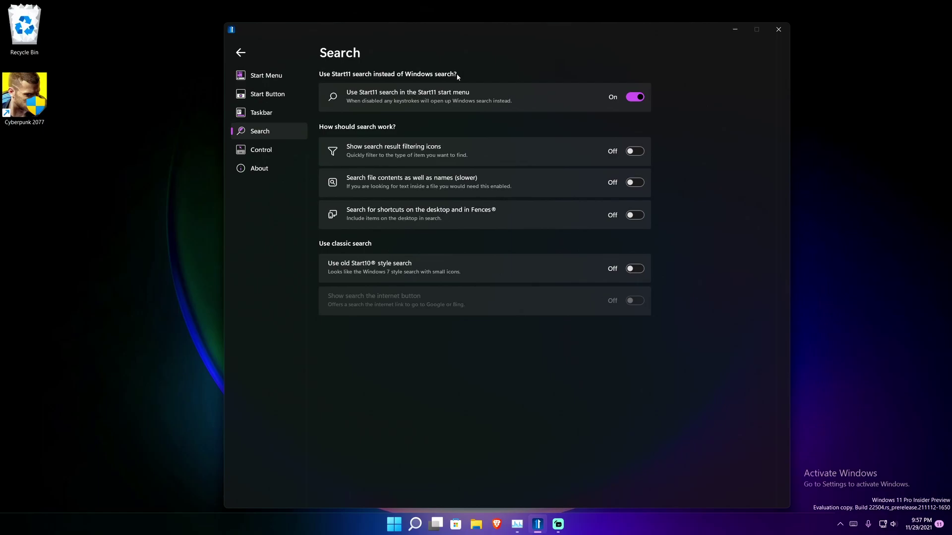
key(super)
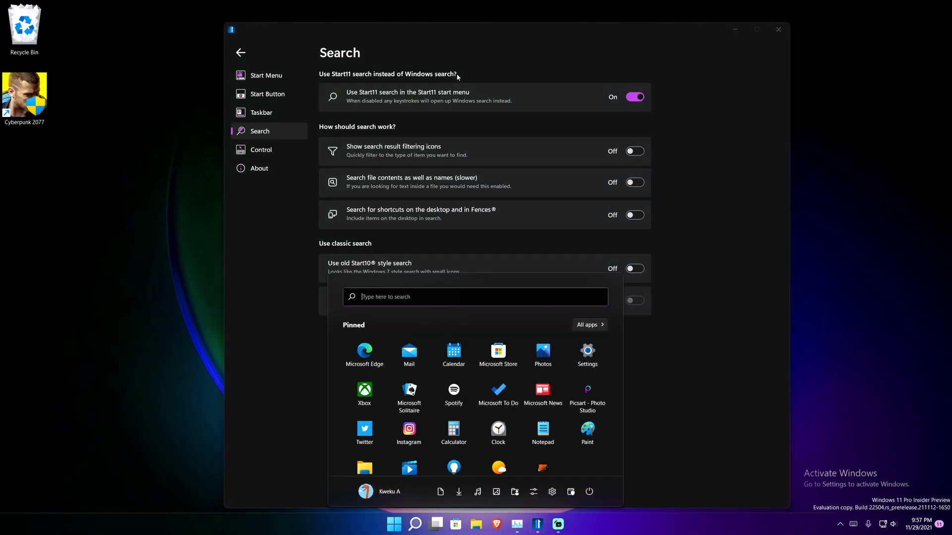
text(age ofe)
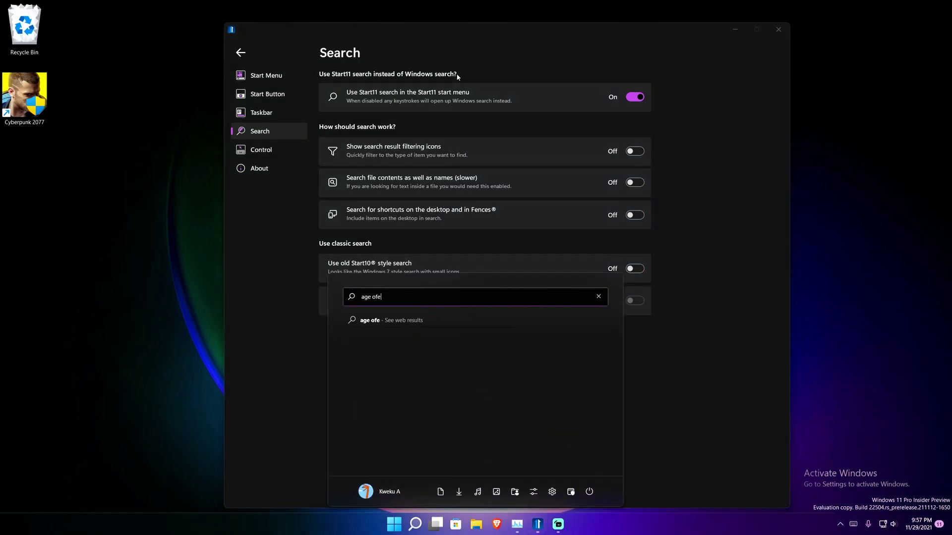
key(BackSpace)
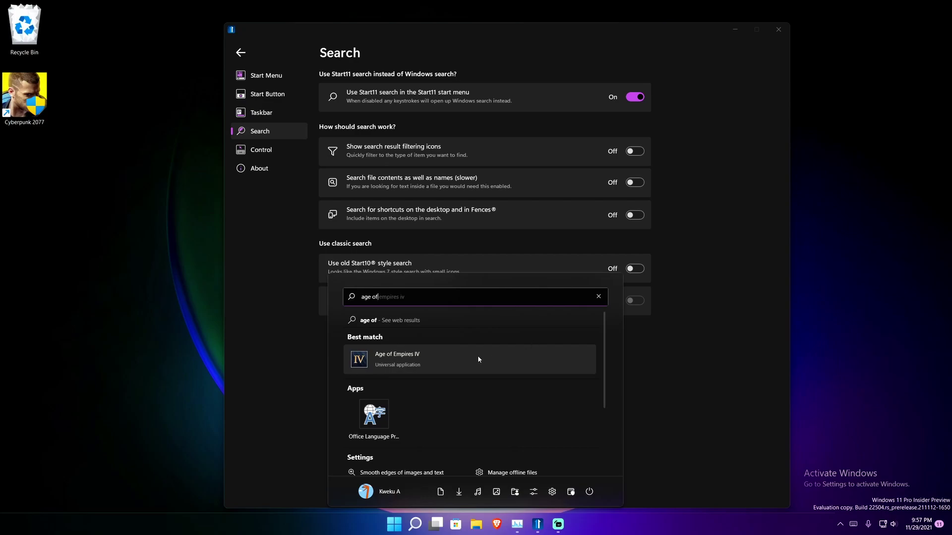
key(Escape)
click(681, 358)
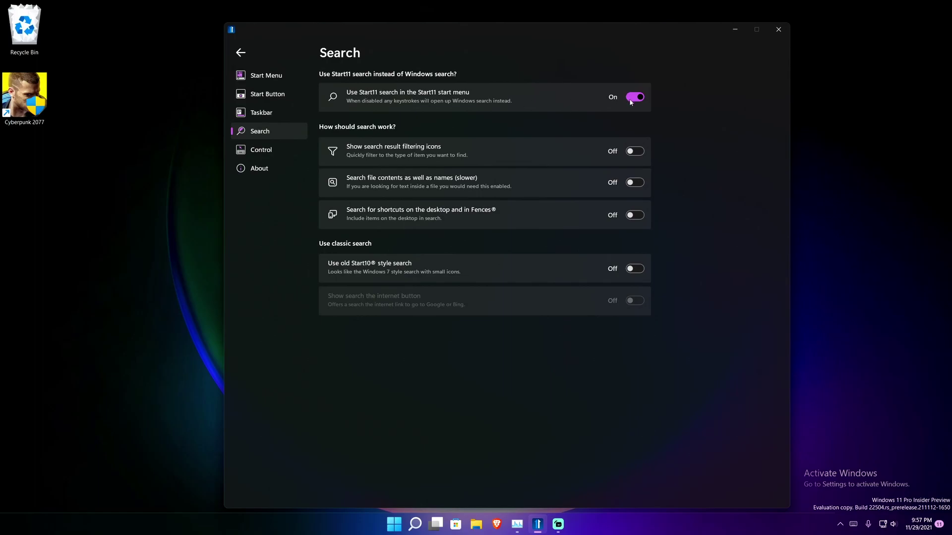
Search for "age" in the taskbar's Windows search to compare it with Start11 search, and close the results
click(415, 524)
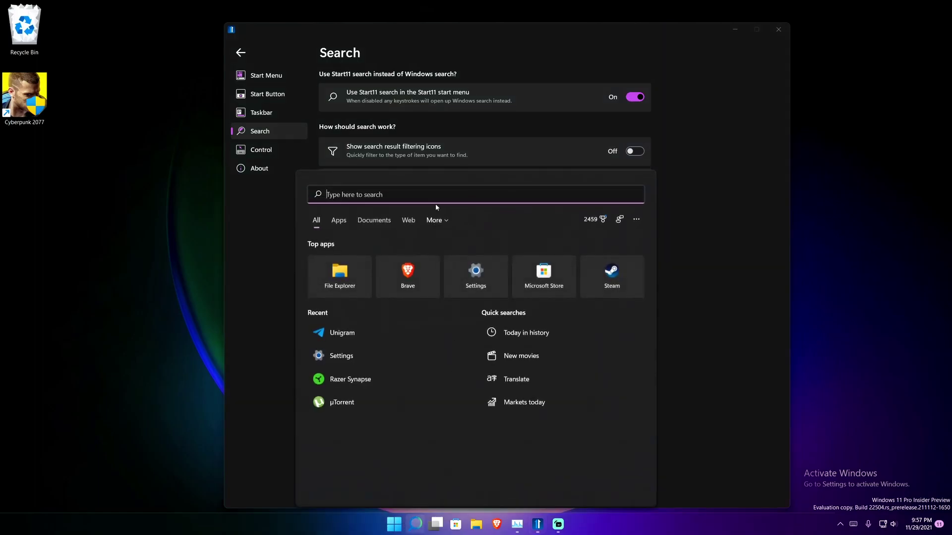
text(age of Empires IV)
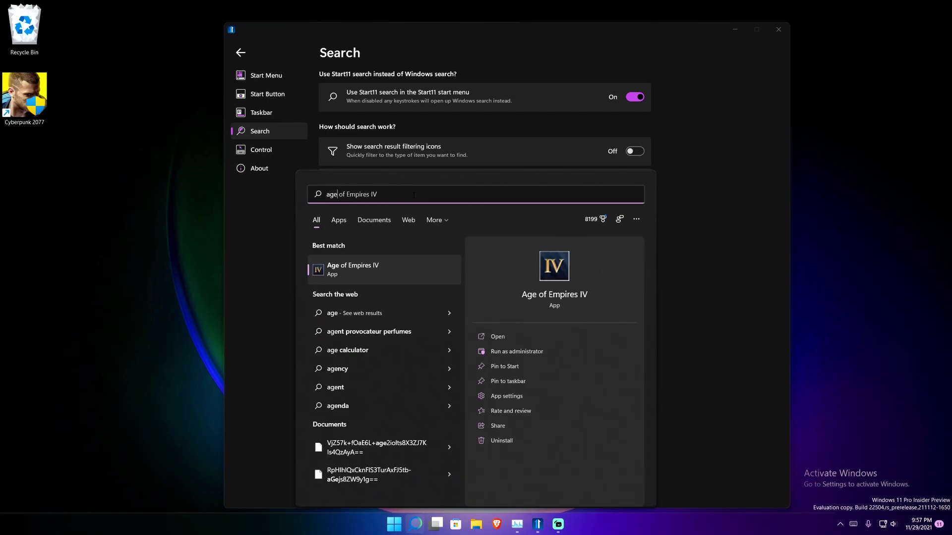
click(679, 278)
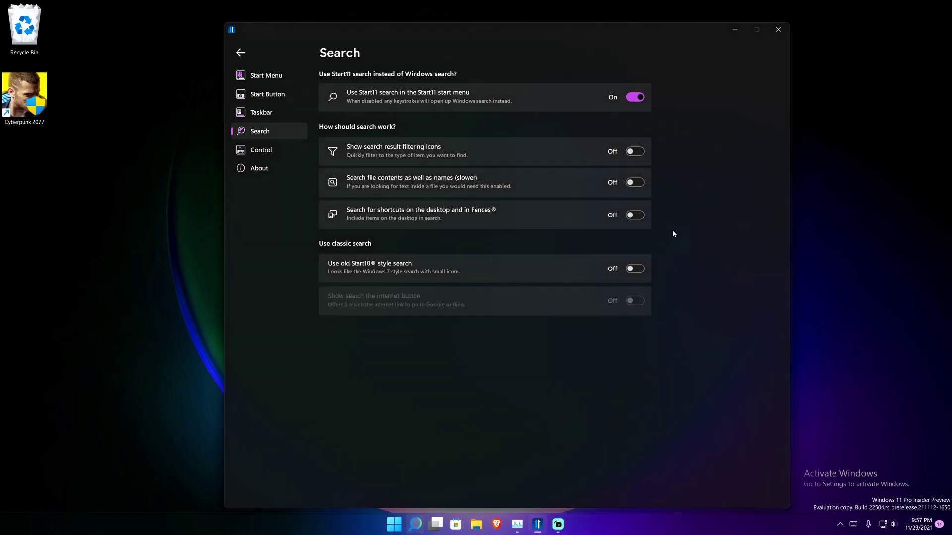
Test a Start menu search for "age" with Start11 search turned off, and turn Start11 search back on
click(635, 98)
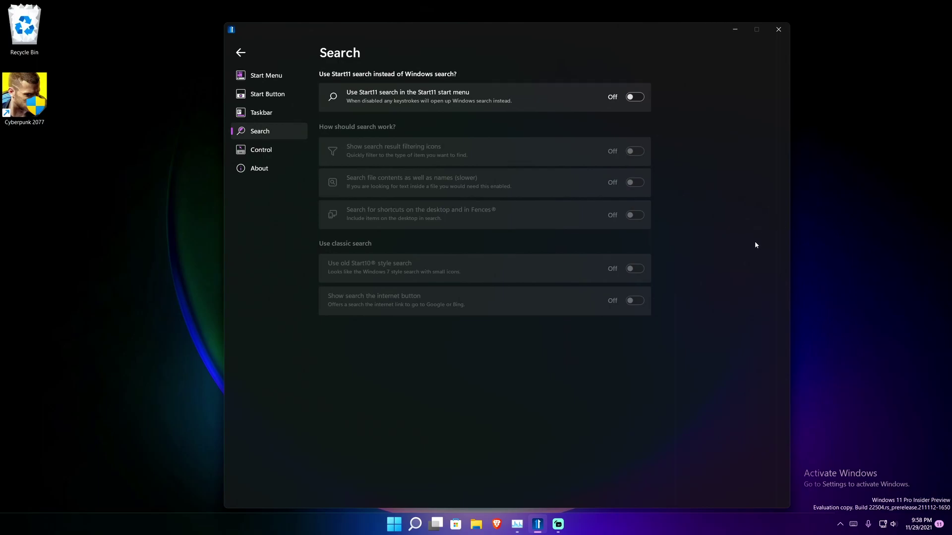
key(super)
text(age)
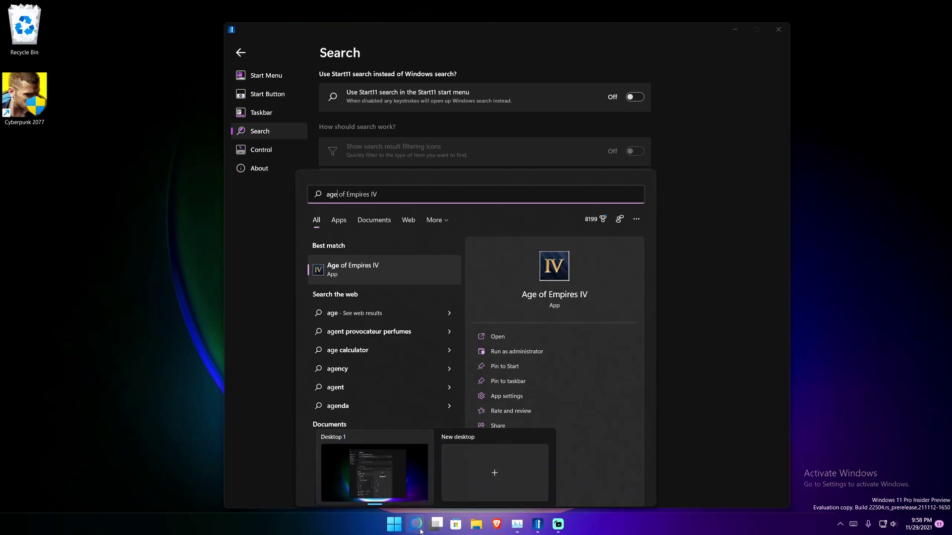
click(702, 356)
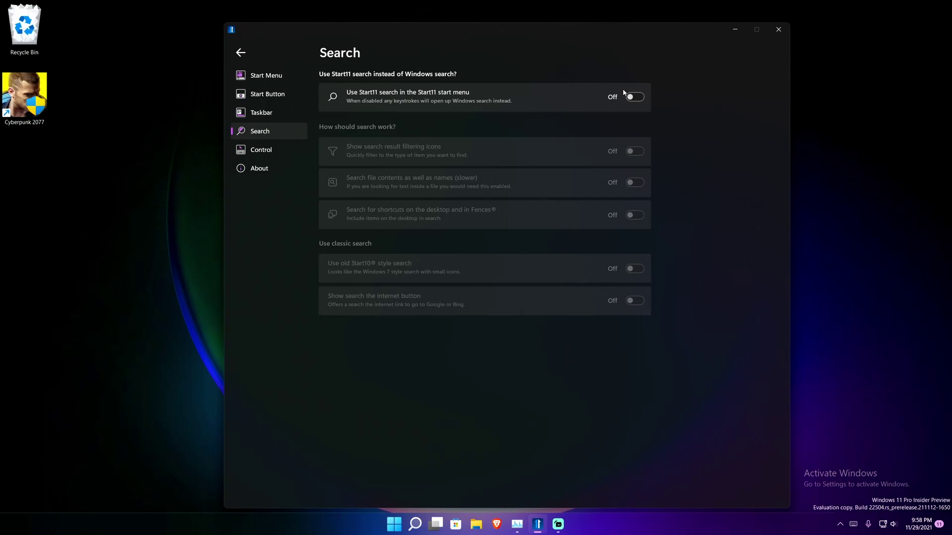
click(631, 97)
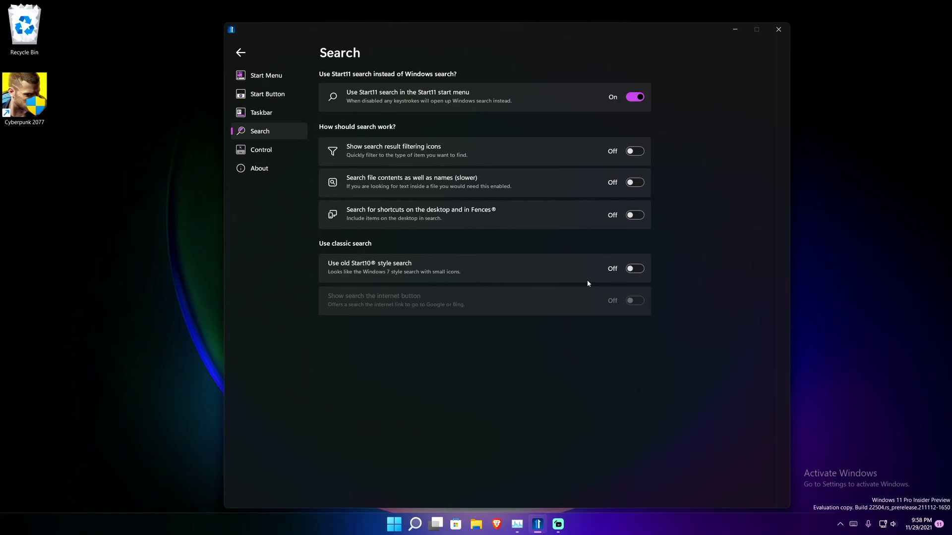
Test a Start menu search for "age" with the old Start10 style search enabled, and disable that style again
click(636, 270)
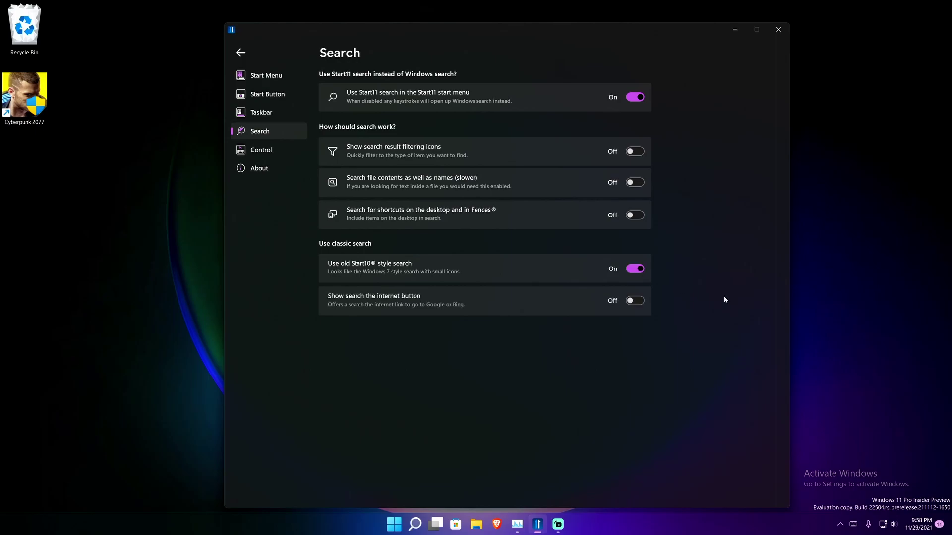
key(super)
text(age)
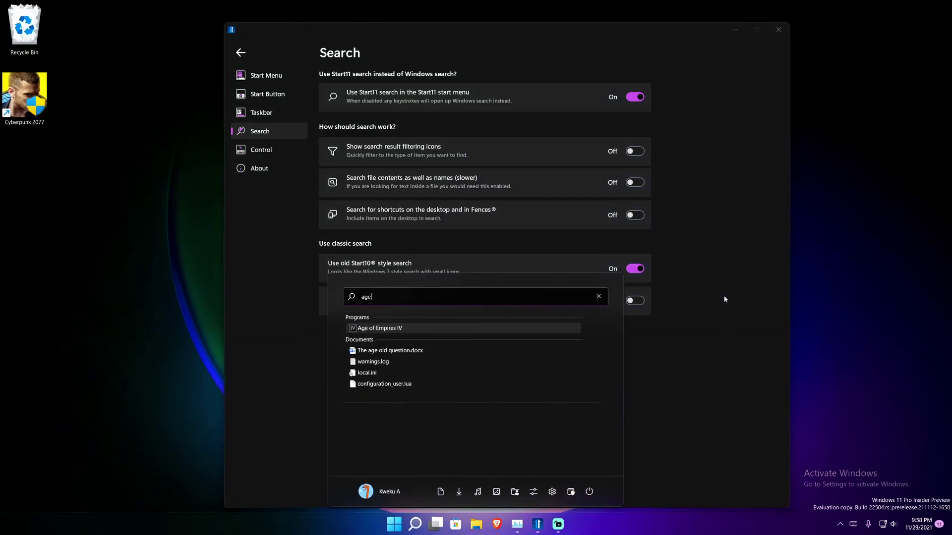
click(724, 299)
click(642, 269)
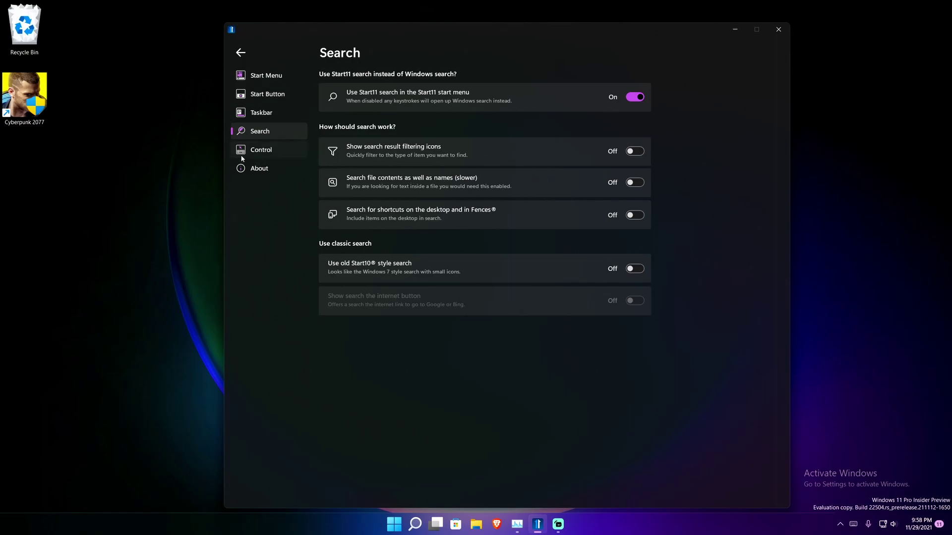
In the Control settings, make the start button open the Windows menu and preview that menu
click(269, 152)
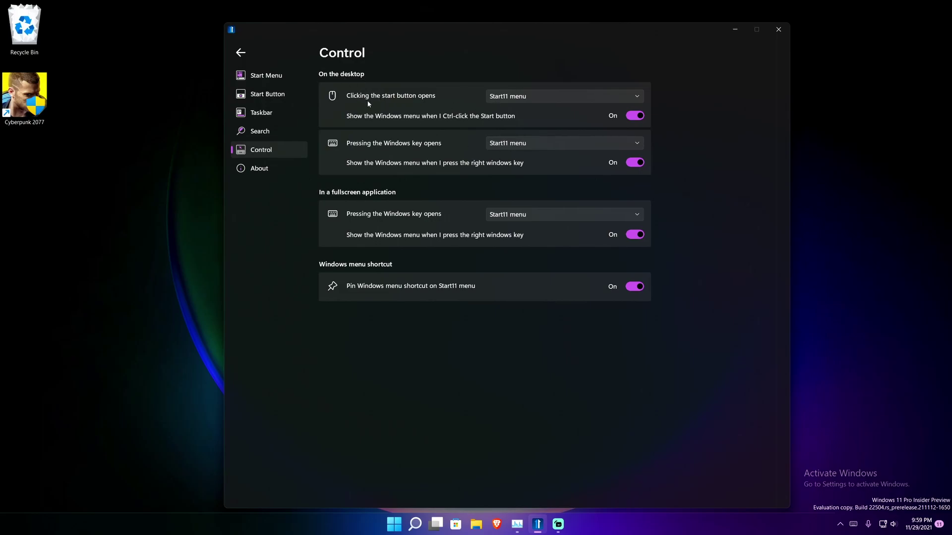
click(516, 97)
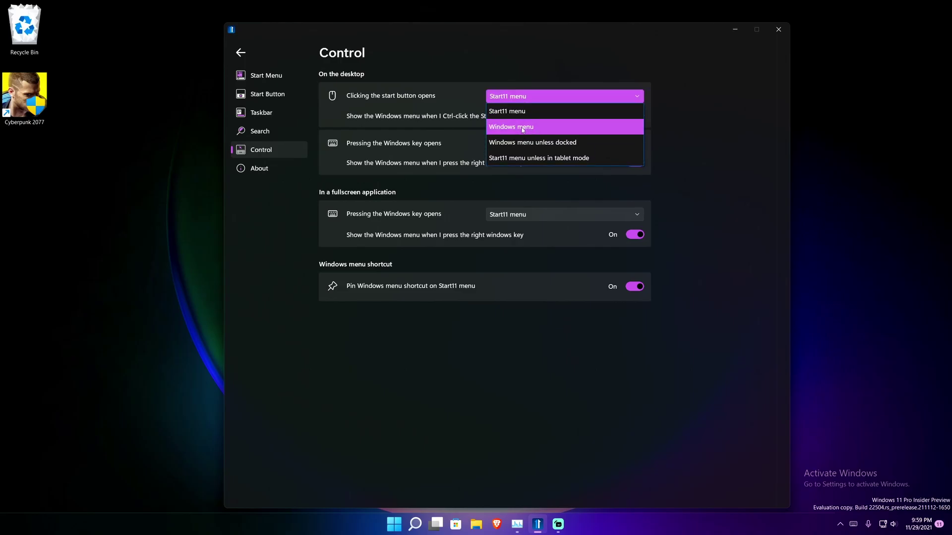
click(522, 128)
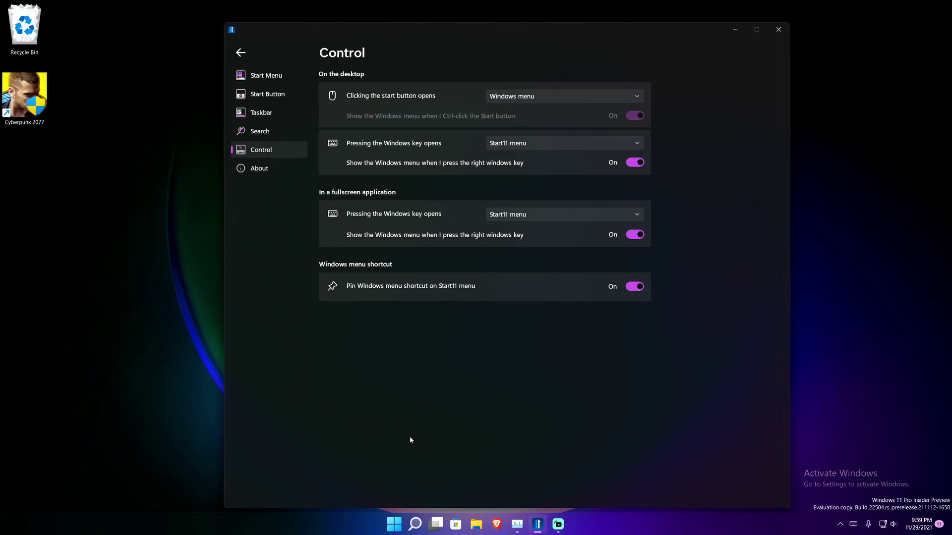
click(394, 524)
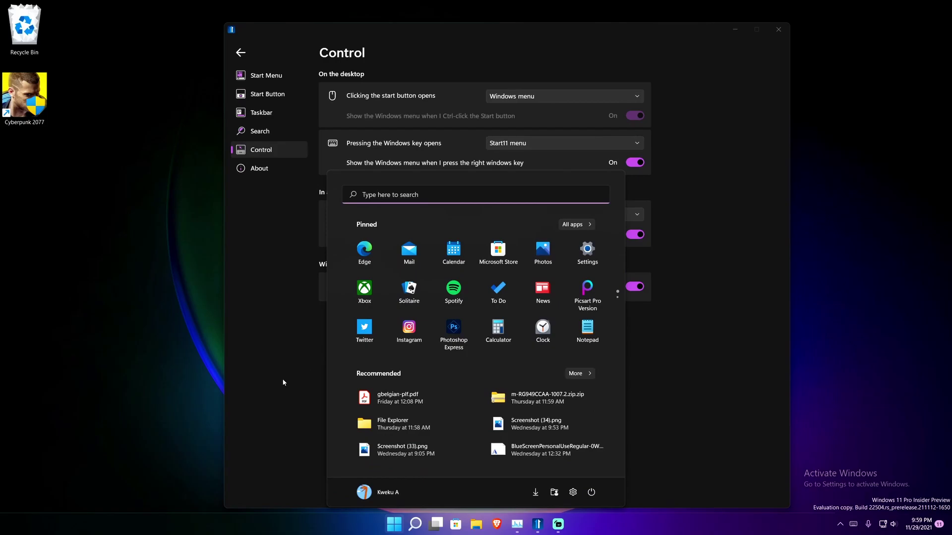
click(283, 382)
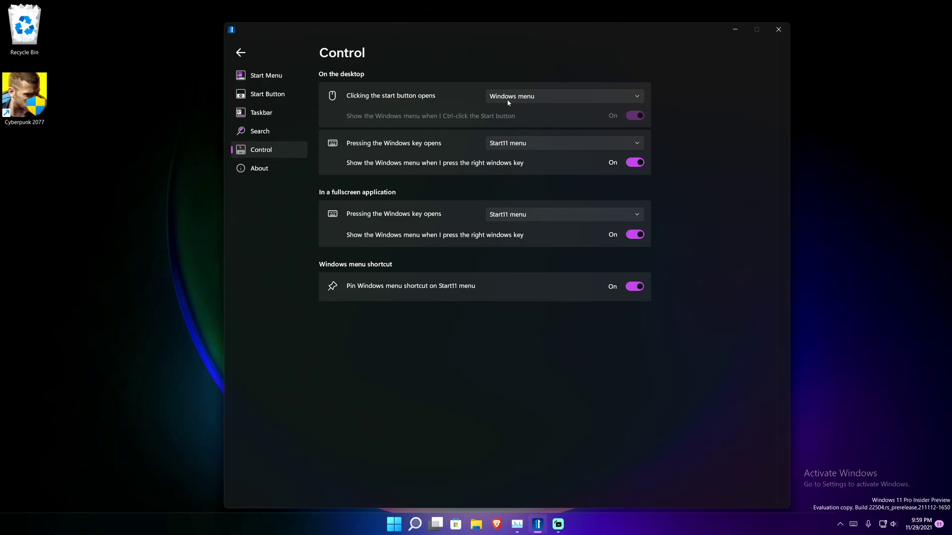
Review the menu choices for the desktop Windows key, keeping Start11 menu, and set the start button back to Start11 menu
click(509, 141)
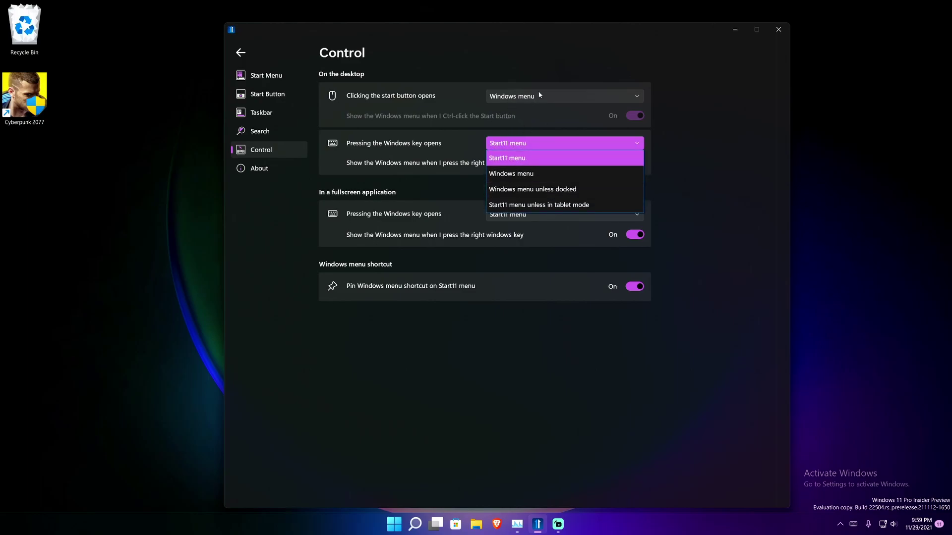
click(510, 158)
click(511, 97)
click(511, 110)
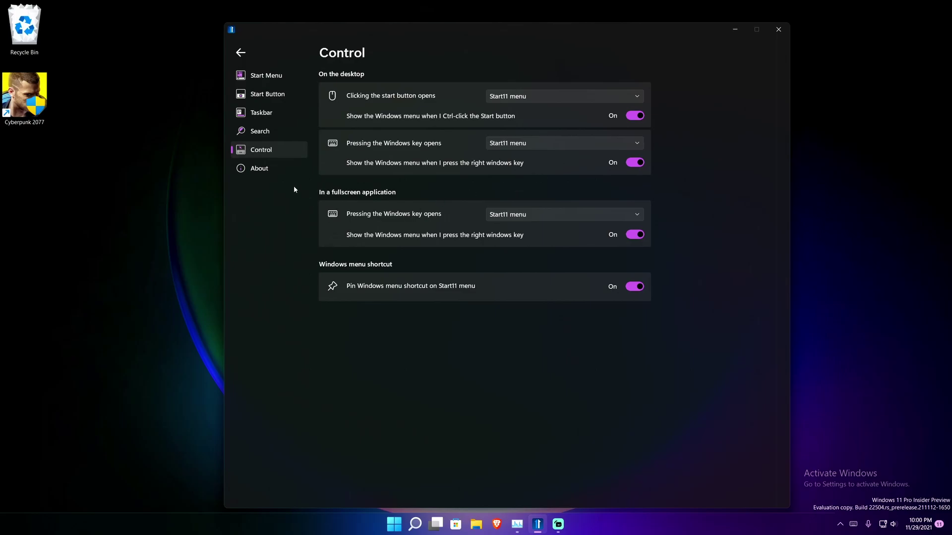
View the version and license options on the About page, and return to the Start Menu style settings
click(271, 174)
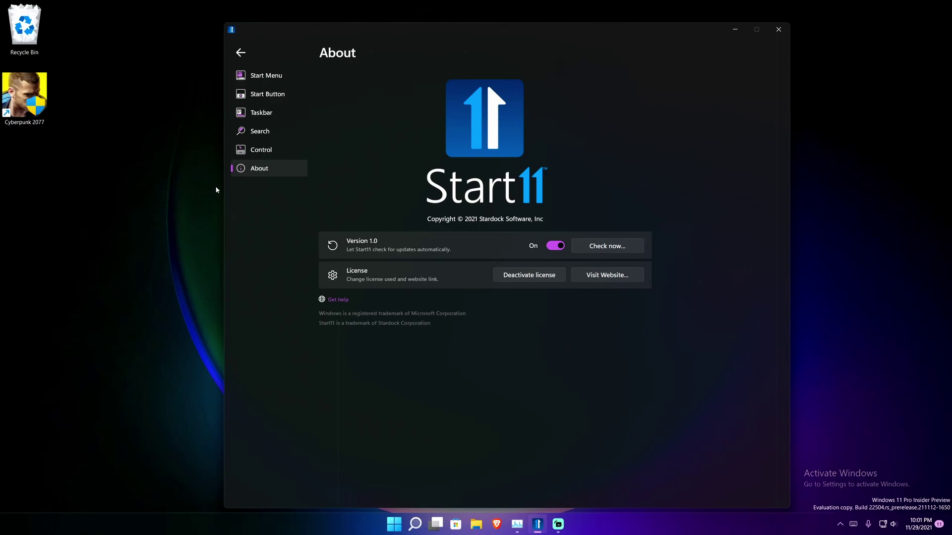
click(262, 75)
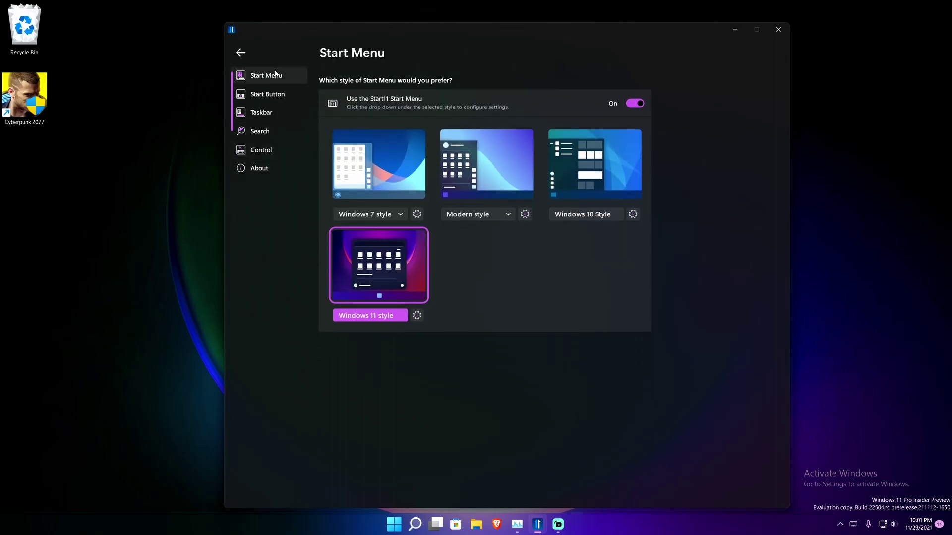
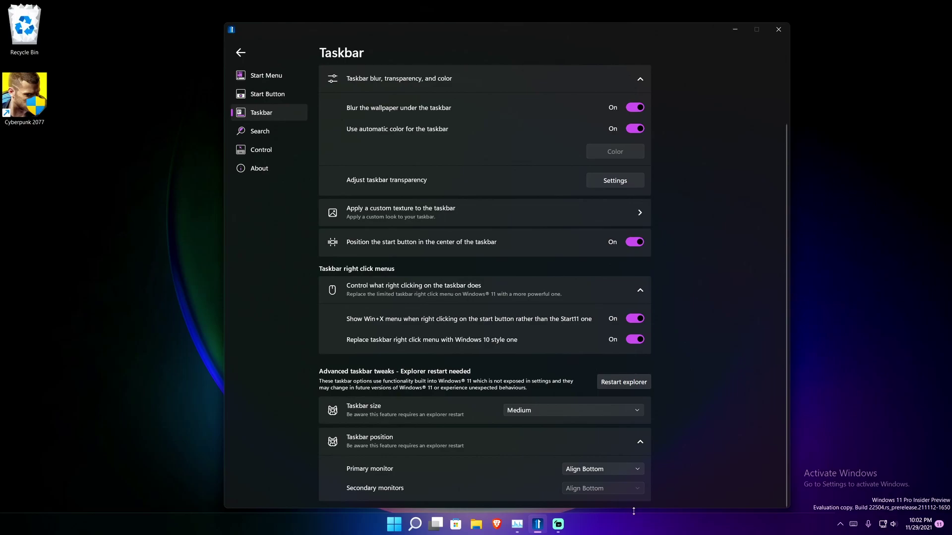
Set the taskbar size to Small and the primary monitor's taskbar position to Align Top
click(534, 411)
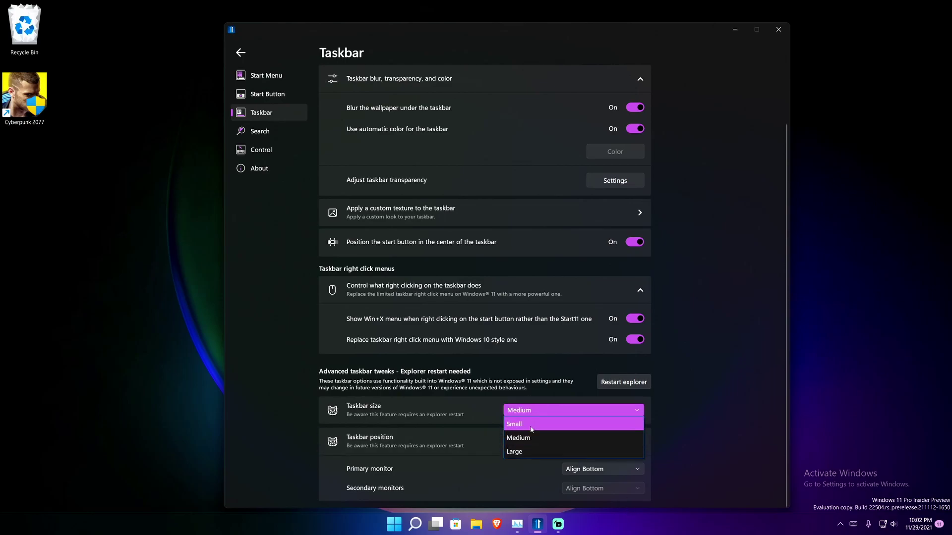
click(531, 427)
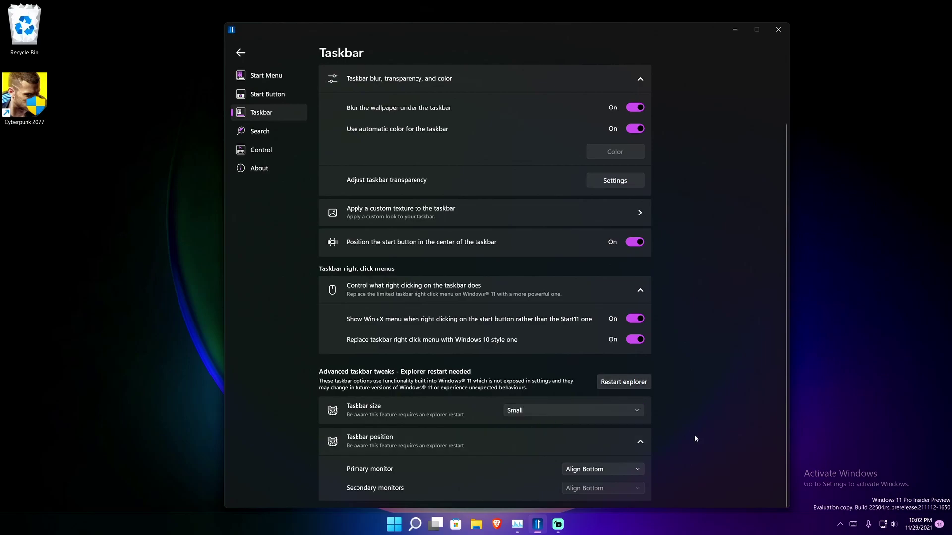
click(614, 469)
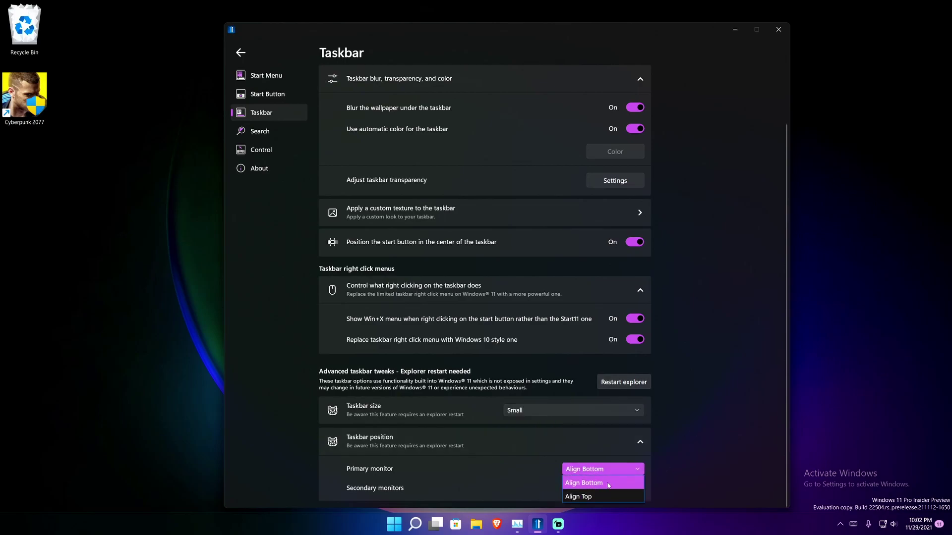
click(603, 497)
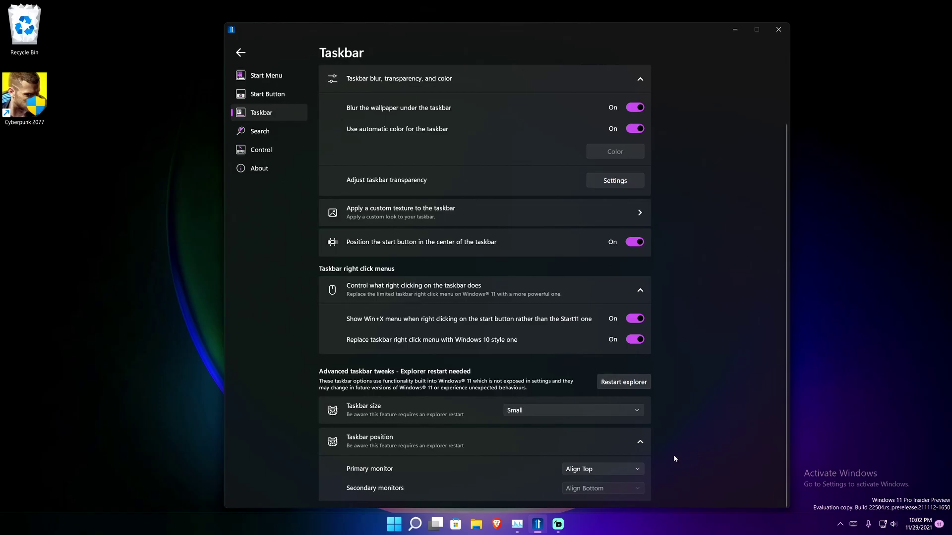
Restart Windows Explorer from Task Manager, minimize Task Manager, and preview the Start menu from the restarted taskbar
click(558, 524)
click(558, 524)
click(523, 522)
click(575, 305)
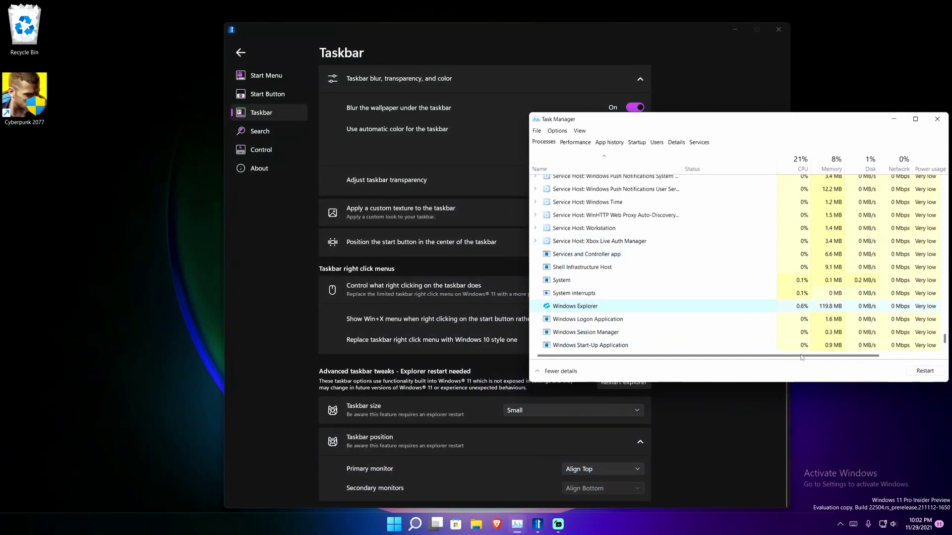
click(939, 379)
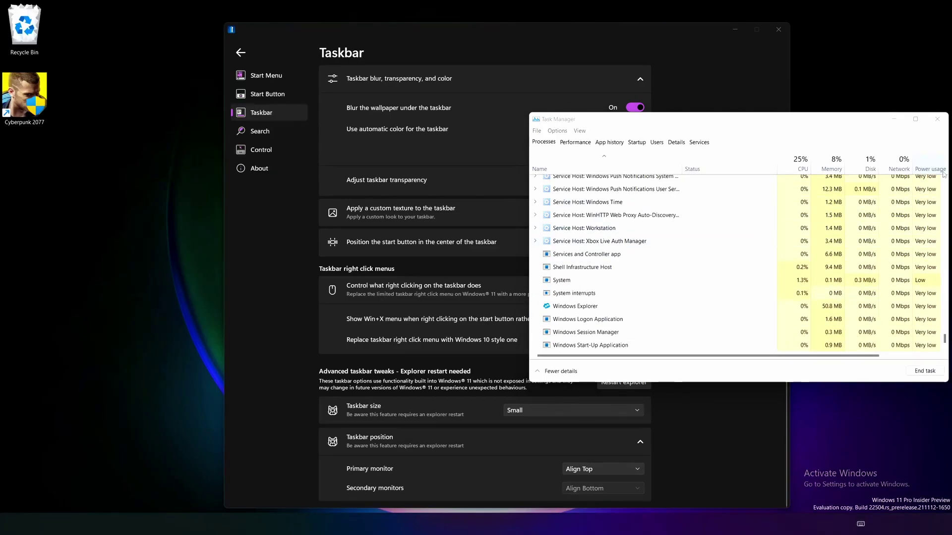
click(896, 119)
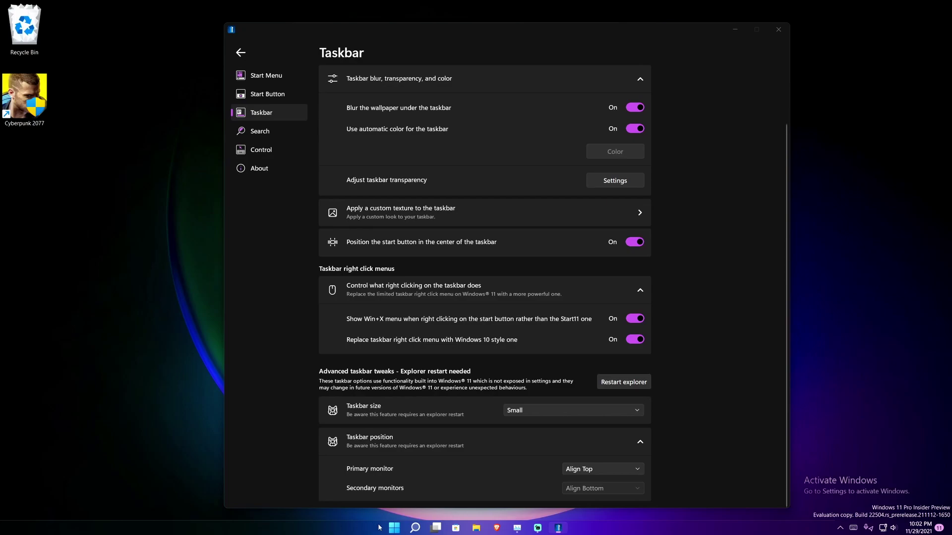
click(395, 529)
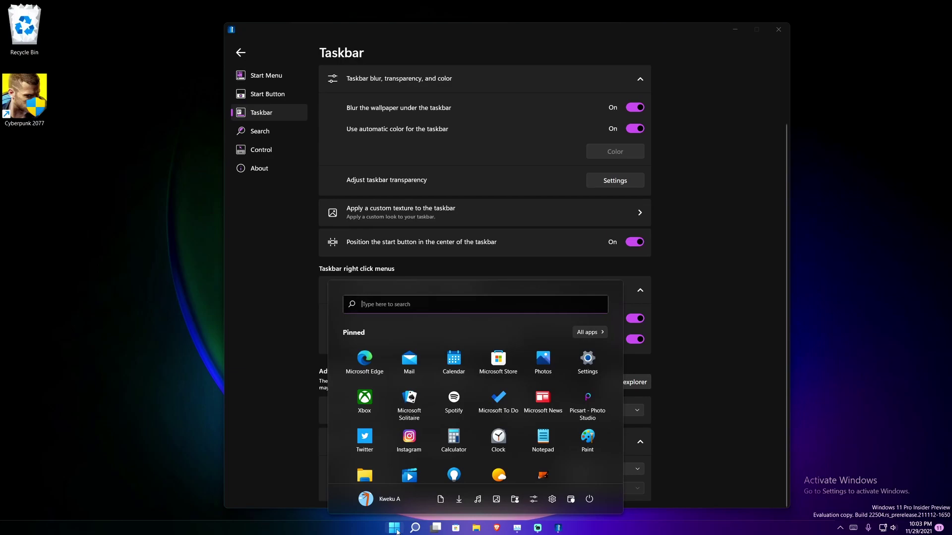
click(395, 529)
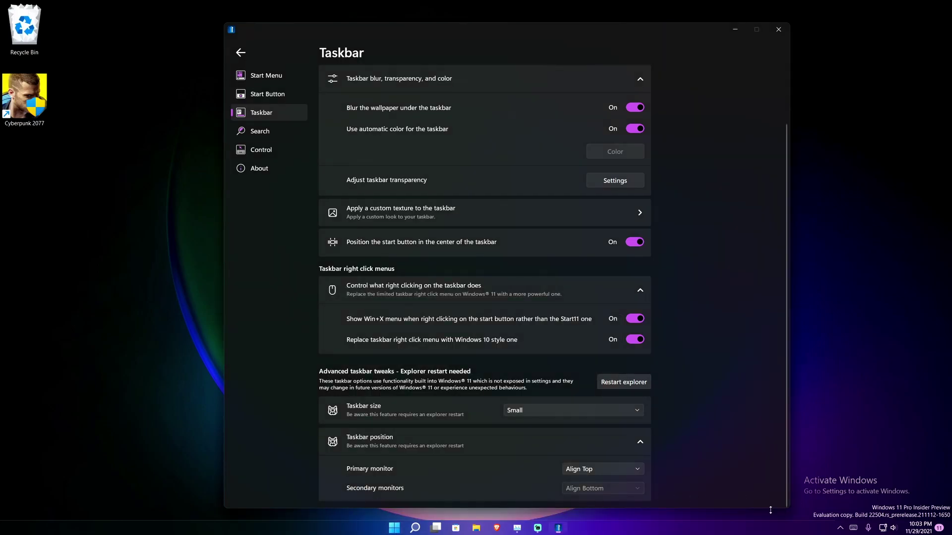
Reselect Align Top as the primary monitor's taskbar position
click(602, 469)
click(597, 481)
click(603, 470)
click(595, 482)
Switch to Task Manager, restart Windows Explorer again, and minimize Task Manager
click(518, 529)
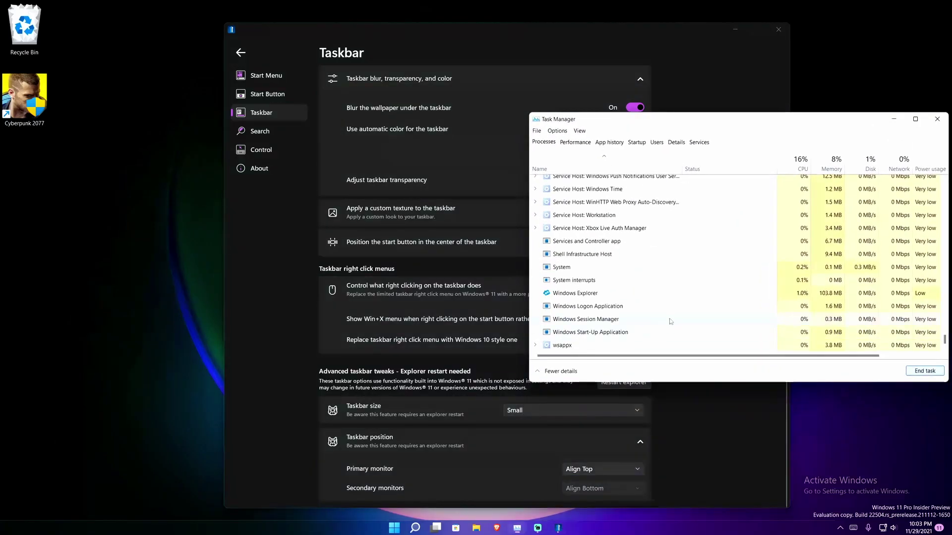
click(636, 293)
click(925, 371)
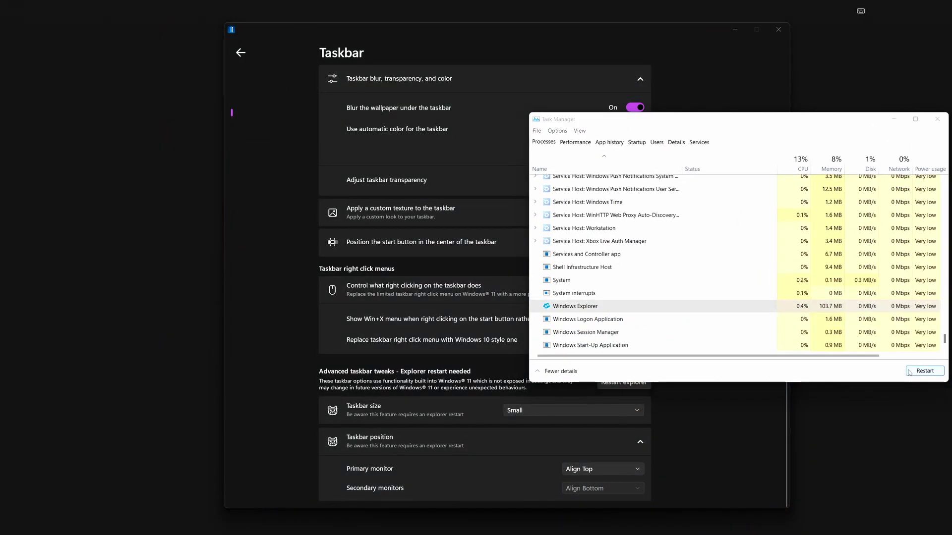
click(892, 119)
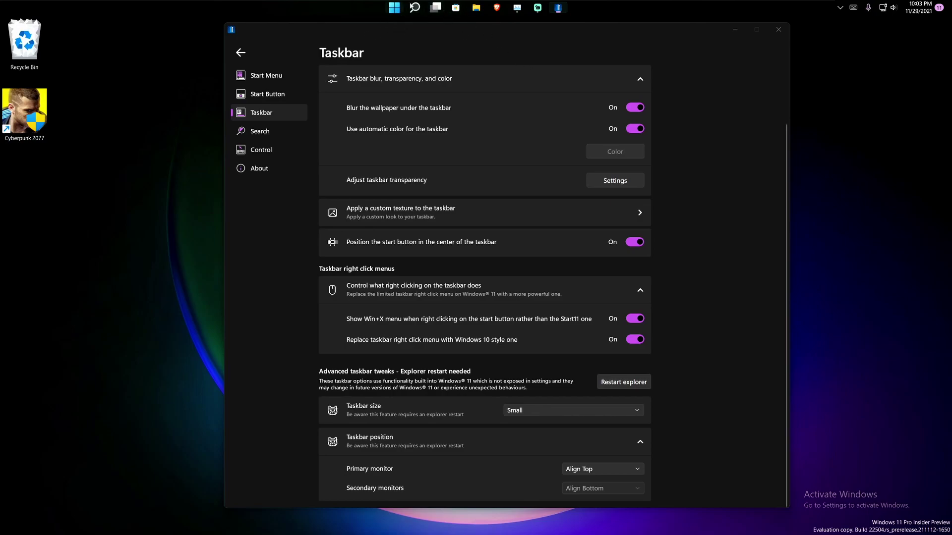
Move the Start11 window closer to the top-aligned taskbar, and reopen Task Manager, reposition it over that window and close it
mouse_move(442, 12)
mouse_move(519, 11)
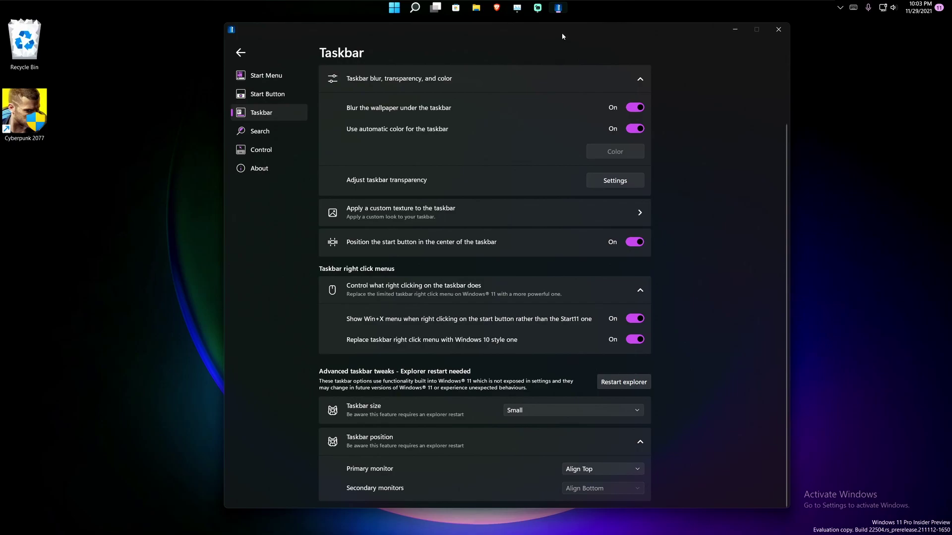
drag(562, 35, 540, 22)
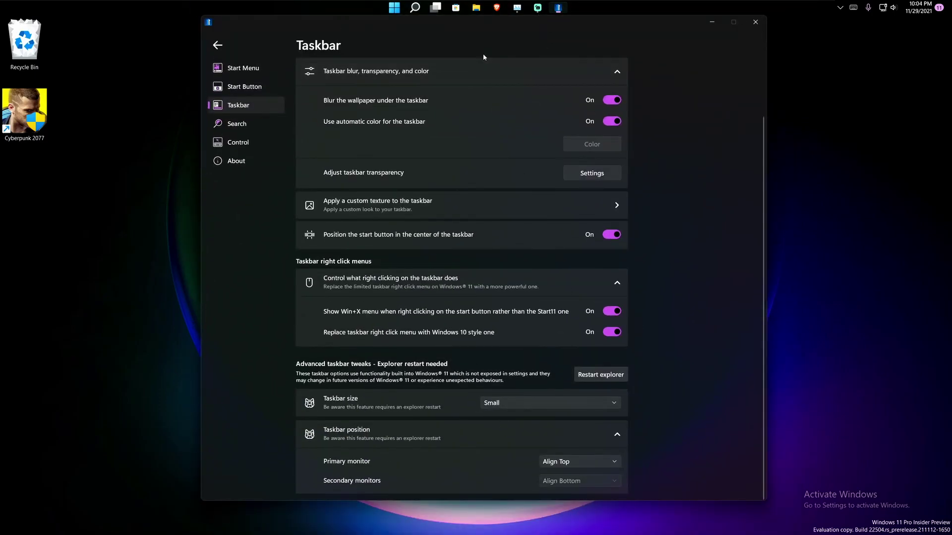
click(517, 7)
drag(651, 123, 445, 115)
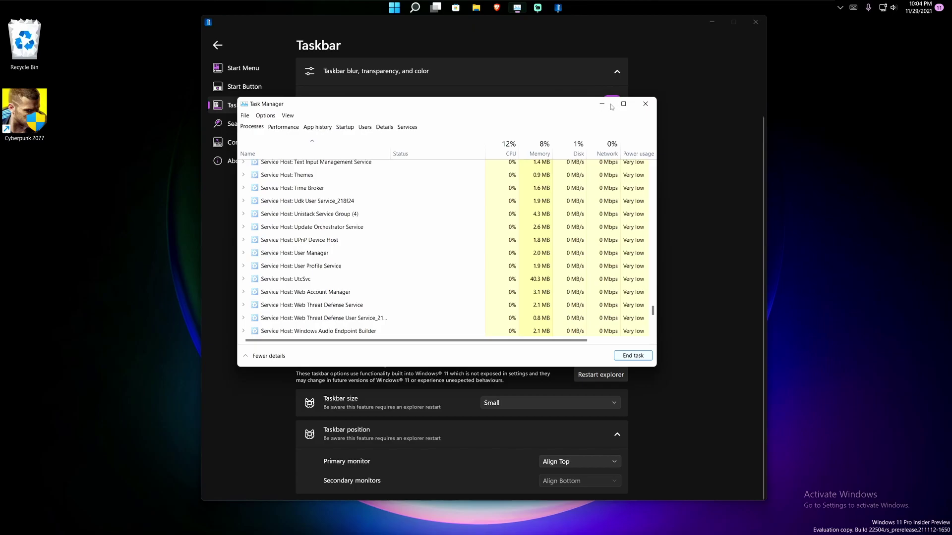
click(646, 104)
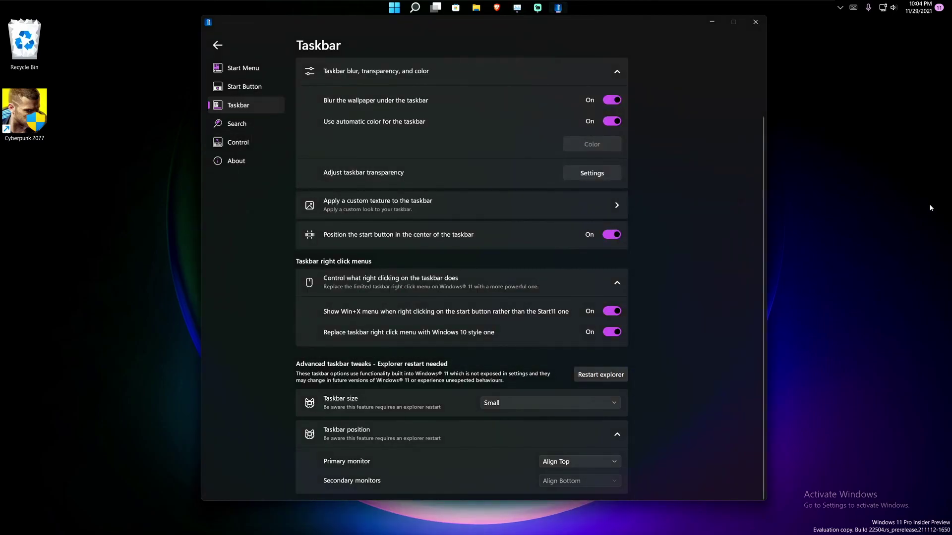